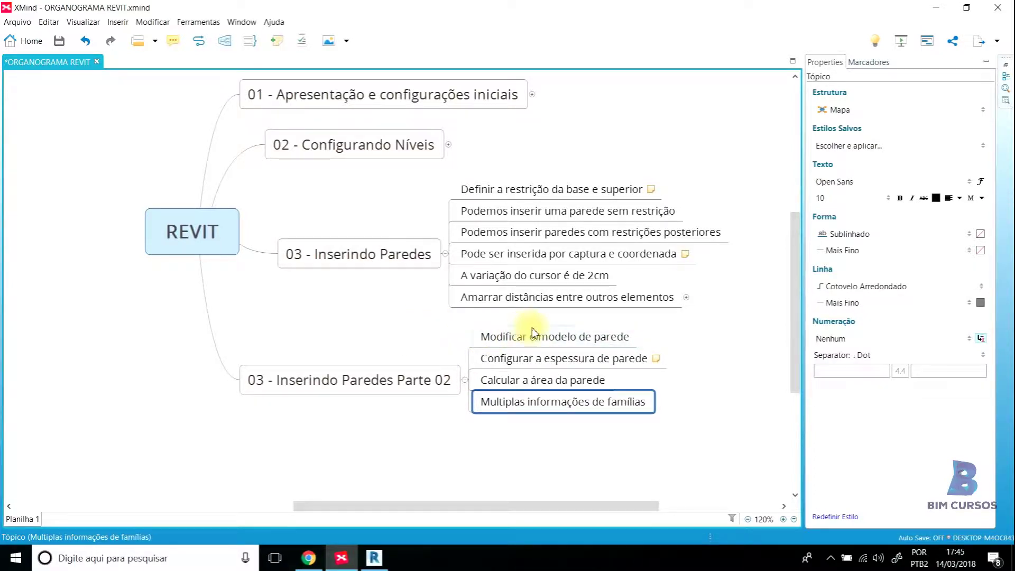
# Step: Switch to Revit and inspect the upper horizontal wall in the 03 - Térreo floor plan
pyautogui.click(374, 558)
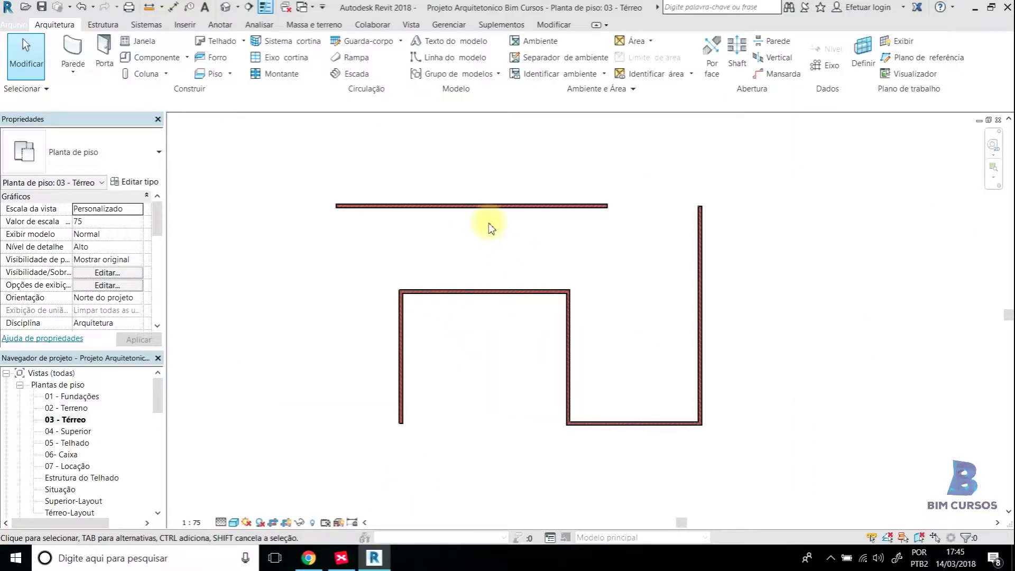
pyautogui.moveTo(798, 169); pyautogui.dragTo(851, 238)
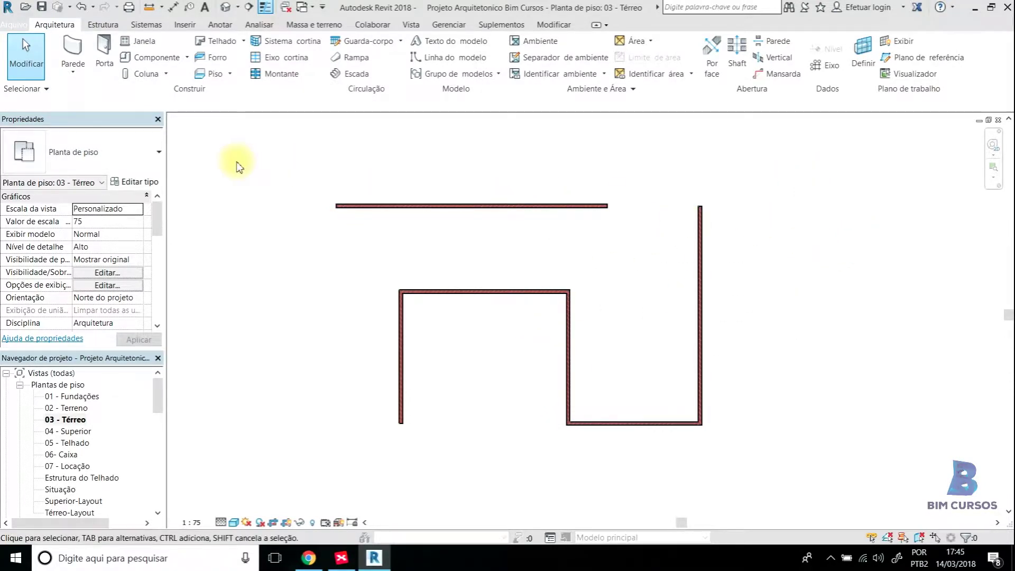
pyautogui.click(412, 206)
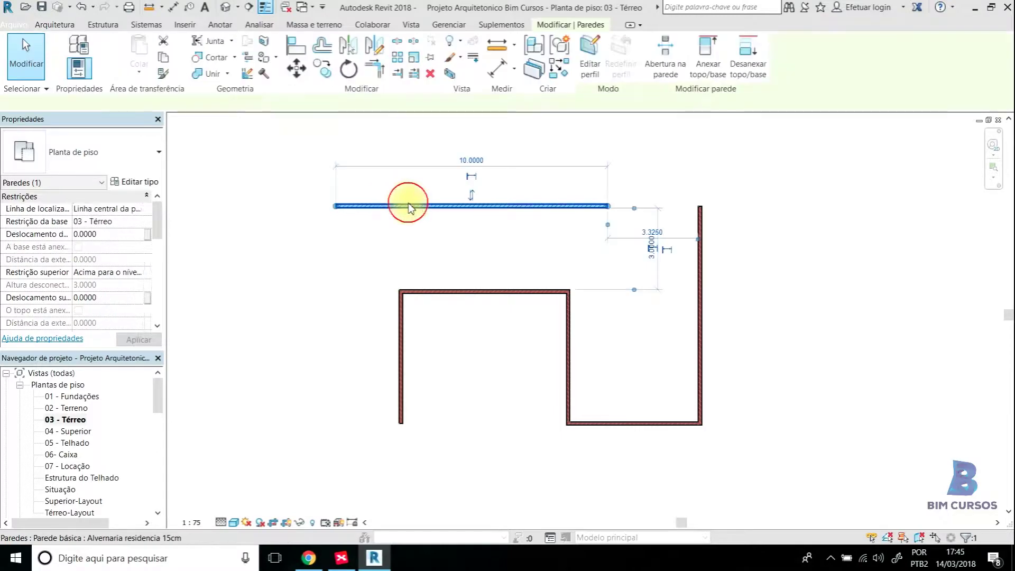
pyautogui.click(419, 159)
# Step: Measure the thickness of the upper horizontal wall with an aligned dimension, without placing it
pyautogui.click(175, 7)
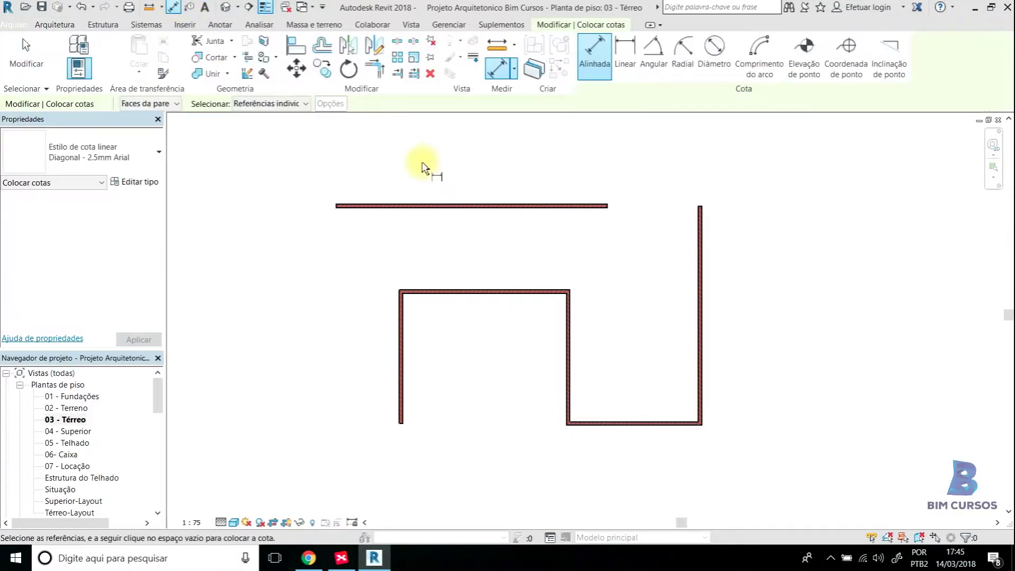
pyautogui.scroll(3, 422, 187)
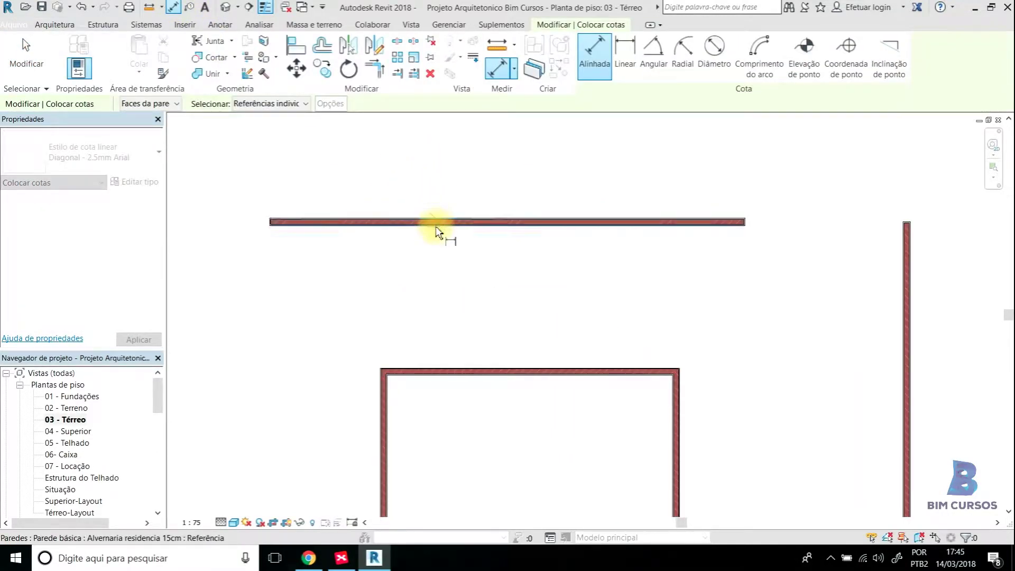
pyautogui.click(435, 231)
pyautogui.scroll(2, 444, 226)
pyautogui.scroll(-3, 455, 235)
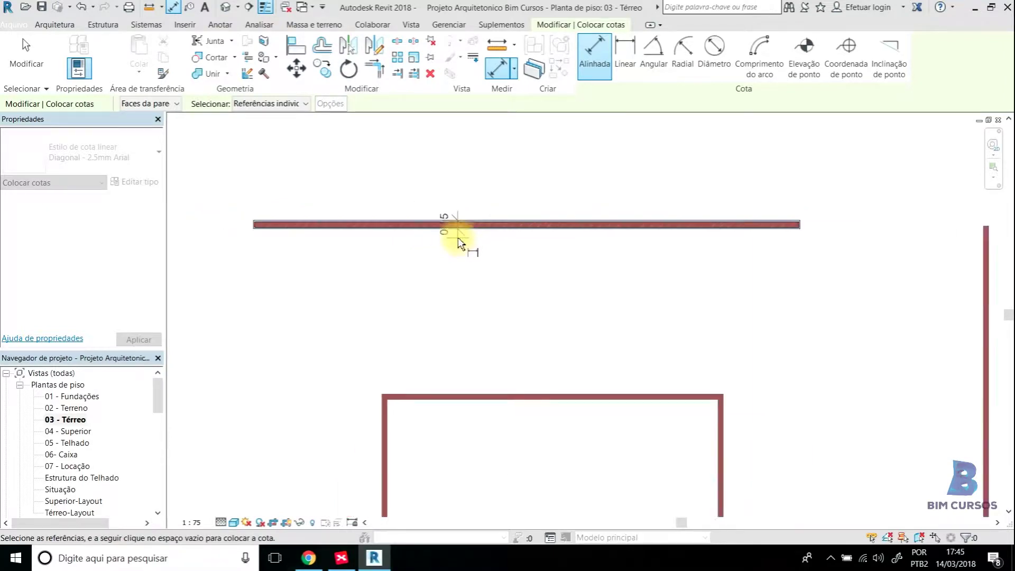
pyautogui.scroll(4, 476, 240)
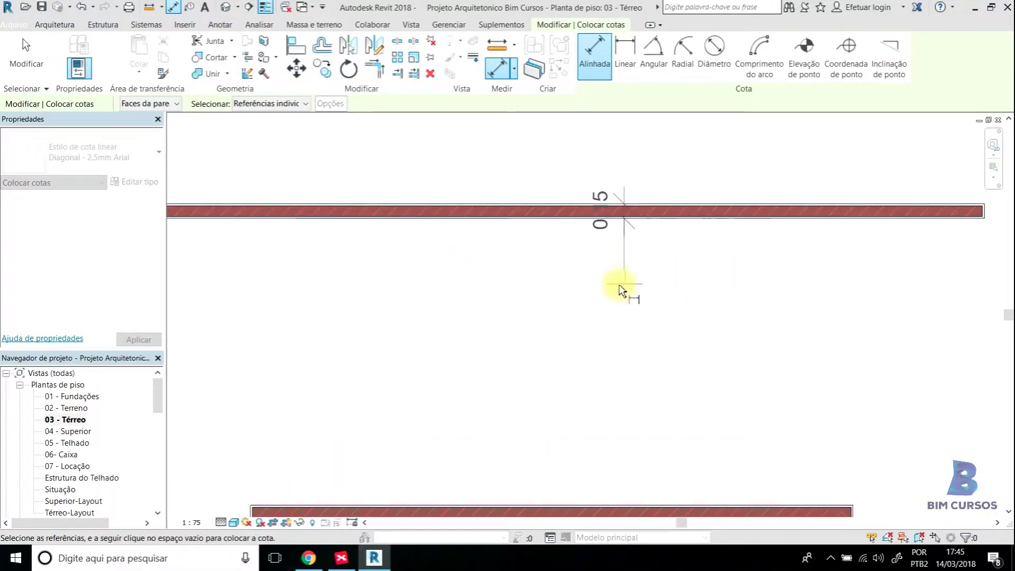
pyautogui.scroll(-2, 616, 289)
pyautogui.scroll(-1, 608, 290)
pyautogui.press('Escape')
pyautogui.press('Escape')
pyautogui.scroll(-2, 584, 290)
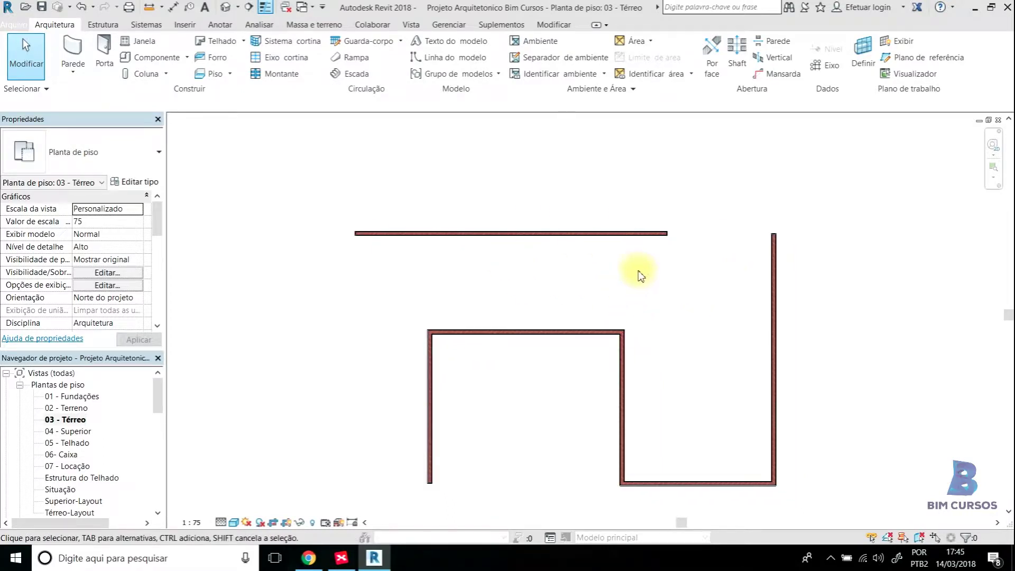
pyautogui.moveTo(524, 276); pyautogui.dragTo(520, 266, button='middle')
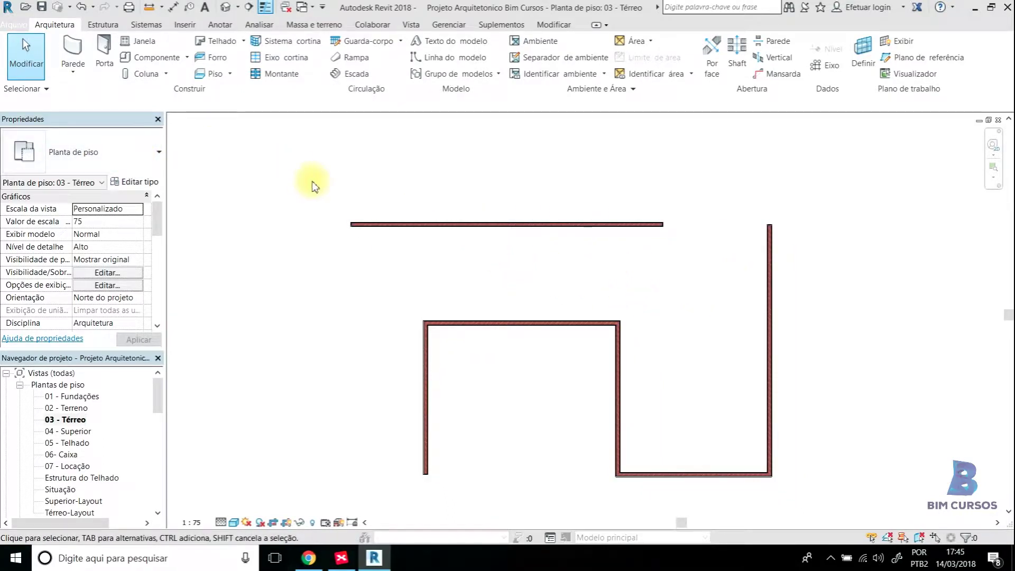
pyautogui.moveTo(310, 168); pyautogui.dragTo(741, 174)
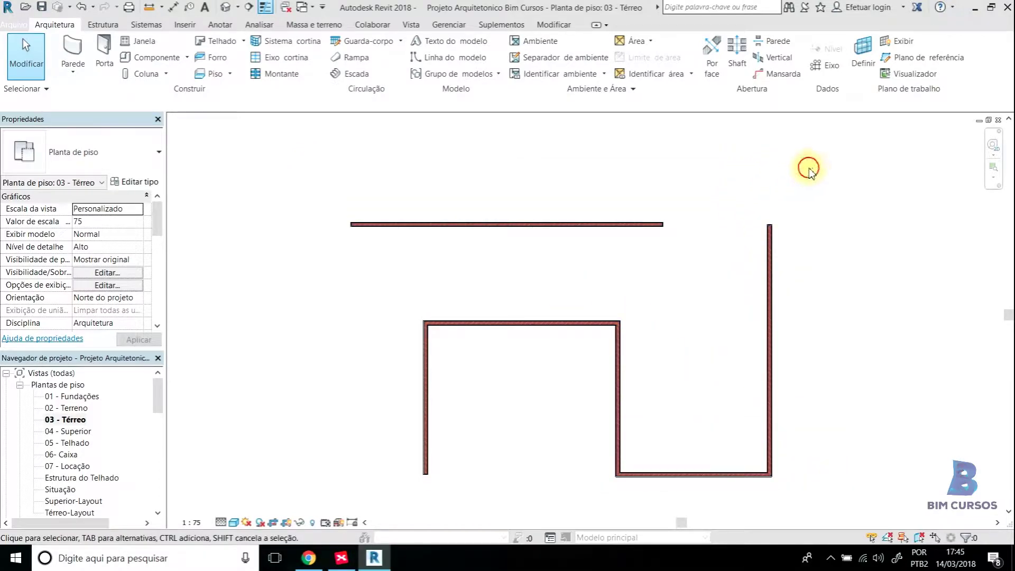
pyautogui.moveTo(355, 185); pyautogui.dragTo(356, 172, button='middle')
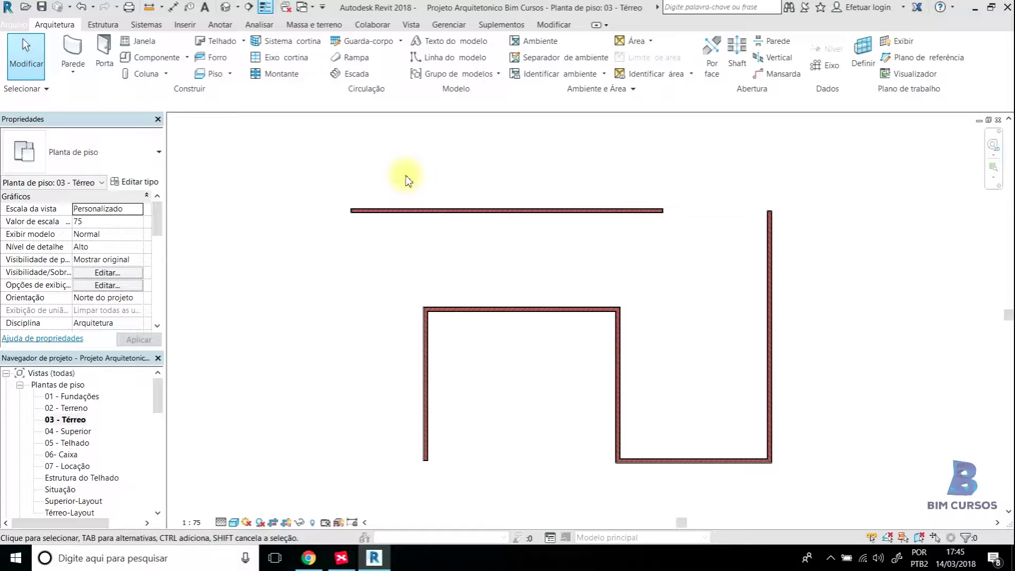
# Step: Start the Wall tool and choose the basic wall type Alvernaria residencia 13cm
pyautogui.click(77, 49)
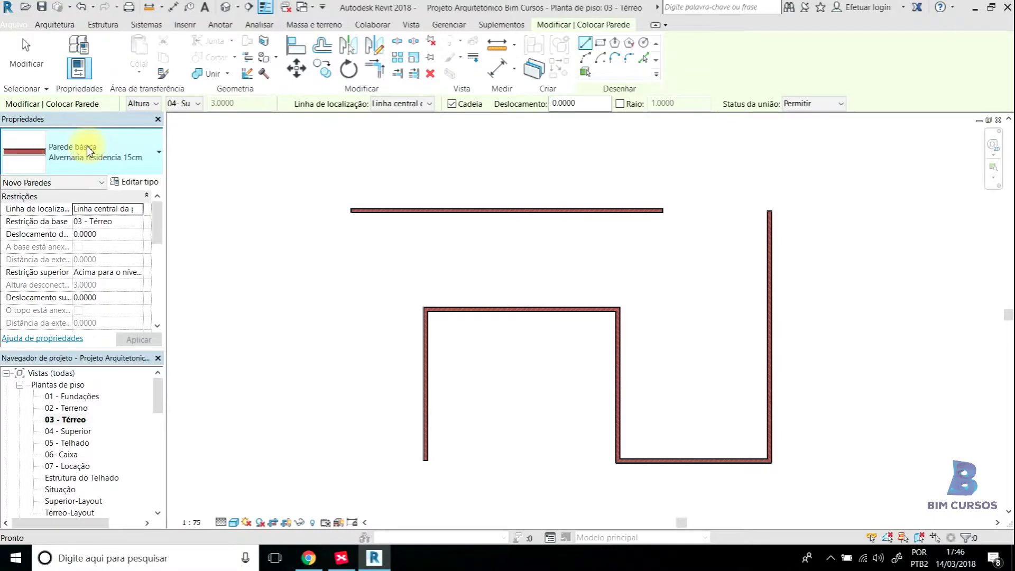
pyautogui.click(90, 151)
pyautogui.scroll(-1, 82, 238)
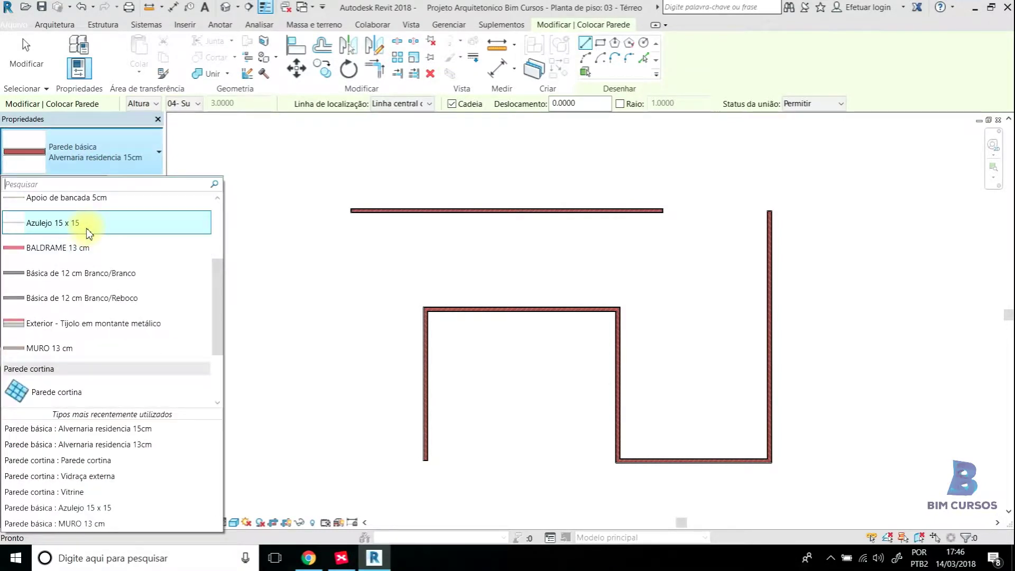
pyautogui.scroll(-1, 87, 231)
pyautogui.scroll(4, 87, 229)
pyautogui.scroll(-3, 88, 233)
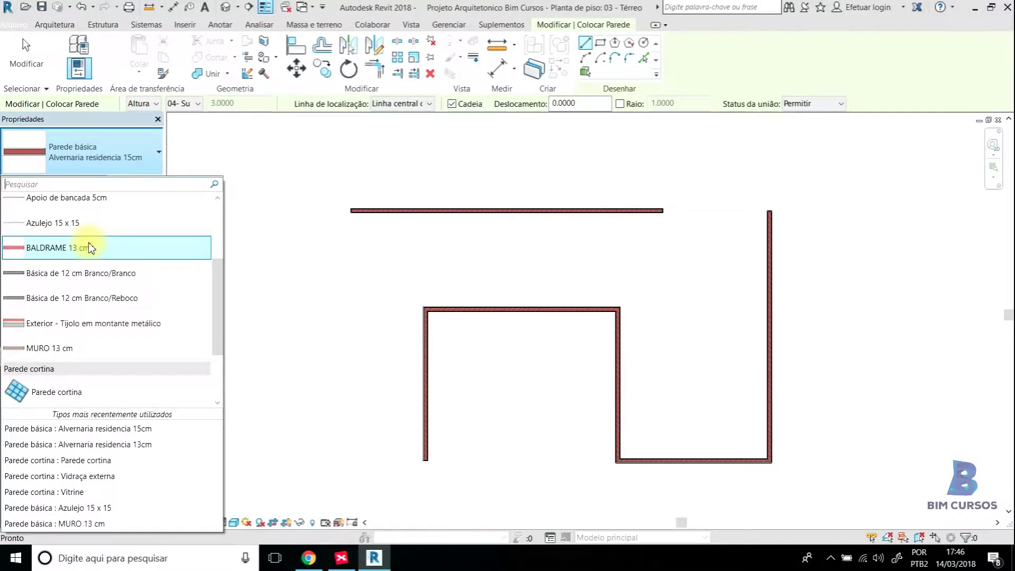
pyautogui.scroll(5, 93, 249)
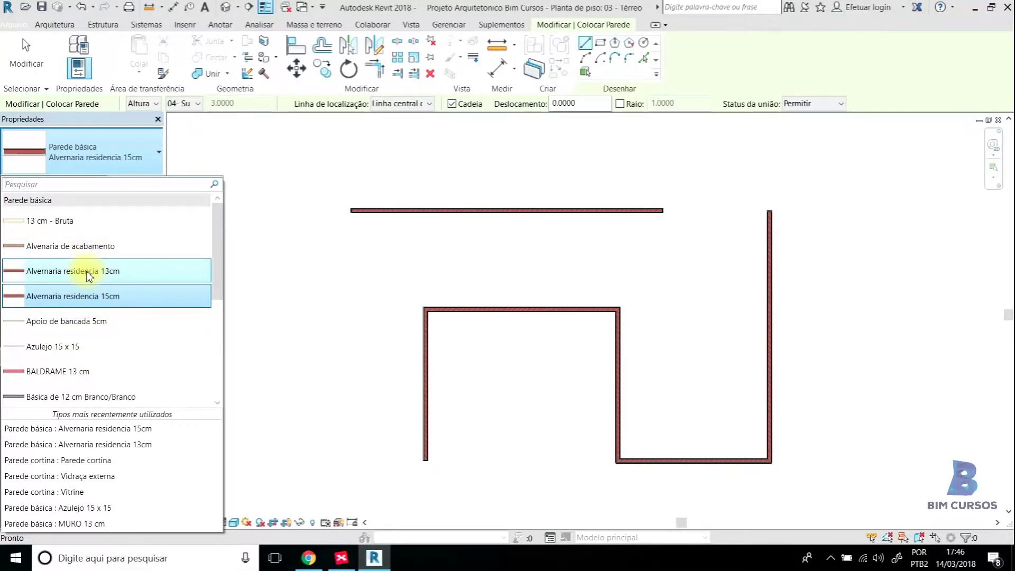
pyautogui.click(82, 272)
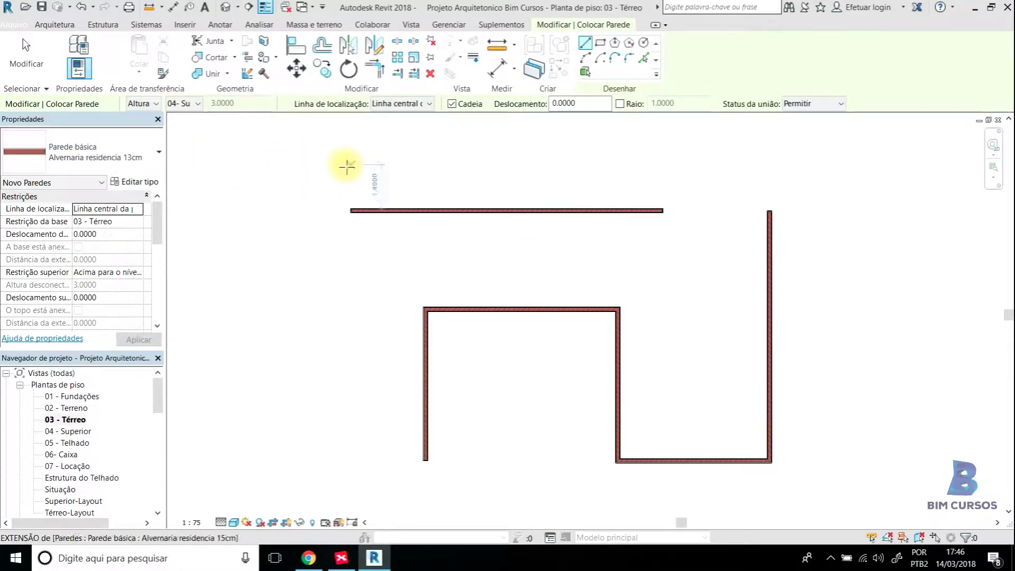
pyautogui.click(118, 157)
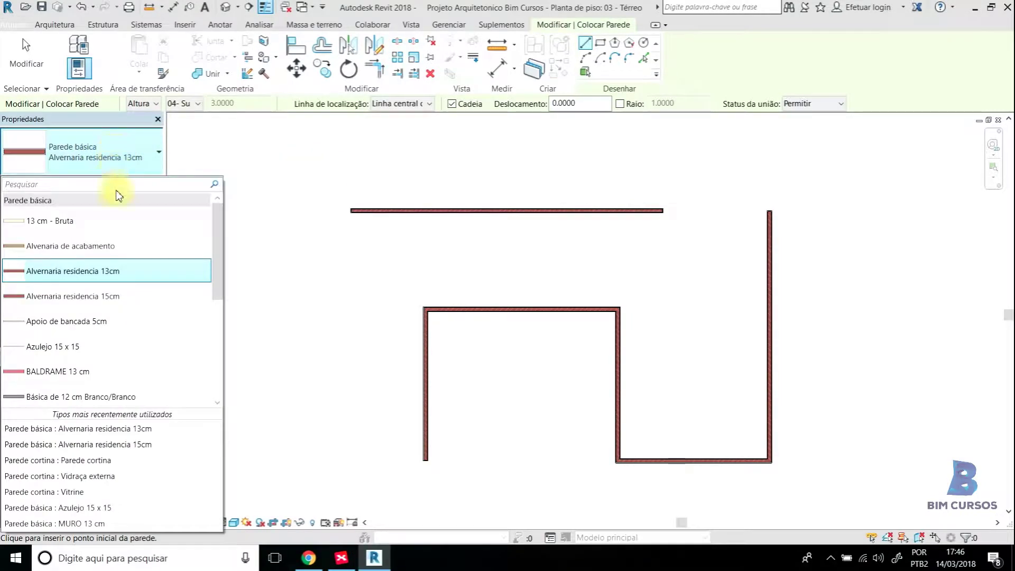
pyautogui.scroll(-1, 93, 291)
pyautogui.scroll(-1, 95, 291)
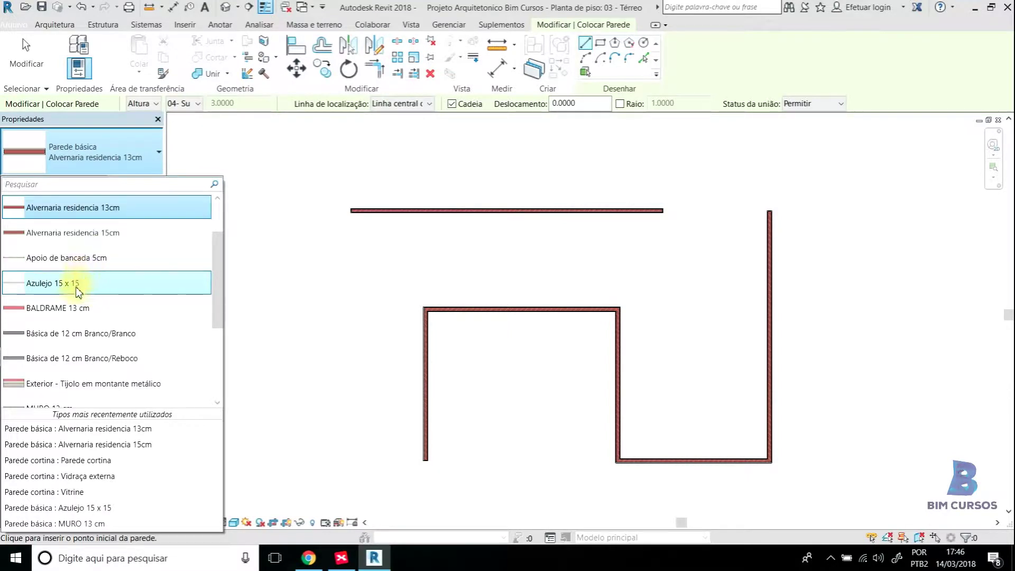
pyautogui.click(116, 155)
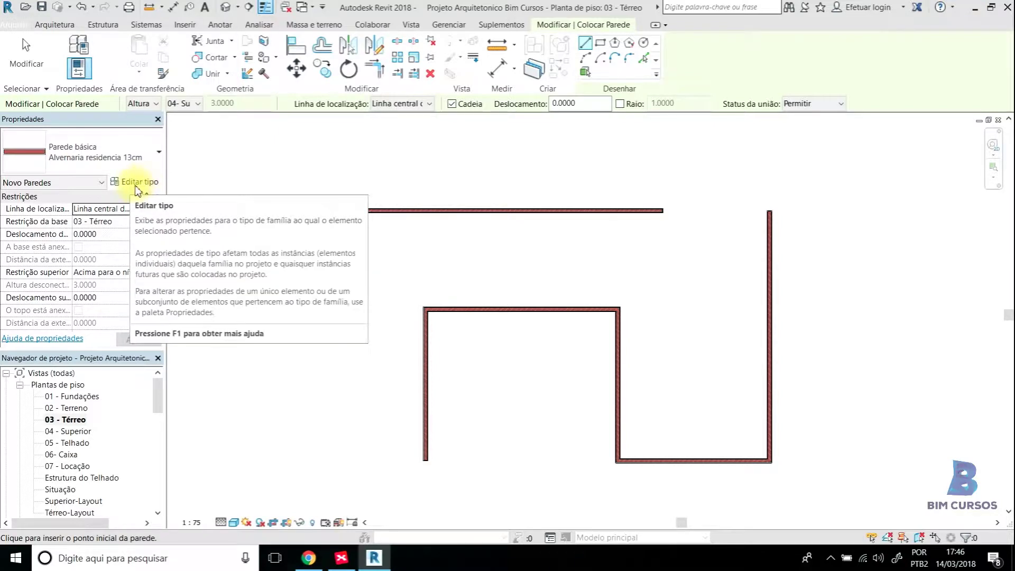
# Step: Duplicate the Alvernaria residencia 13cm wall type under the name Alvernaria residencia 20cm
pyautogui.click(136, 184)
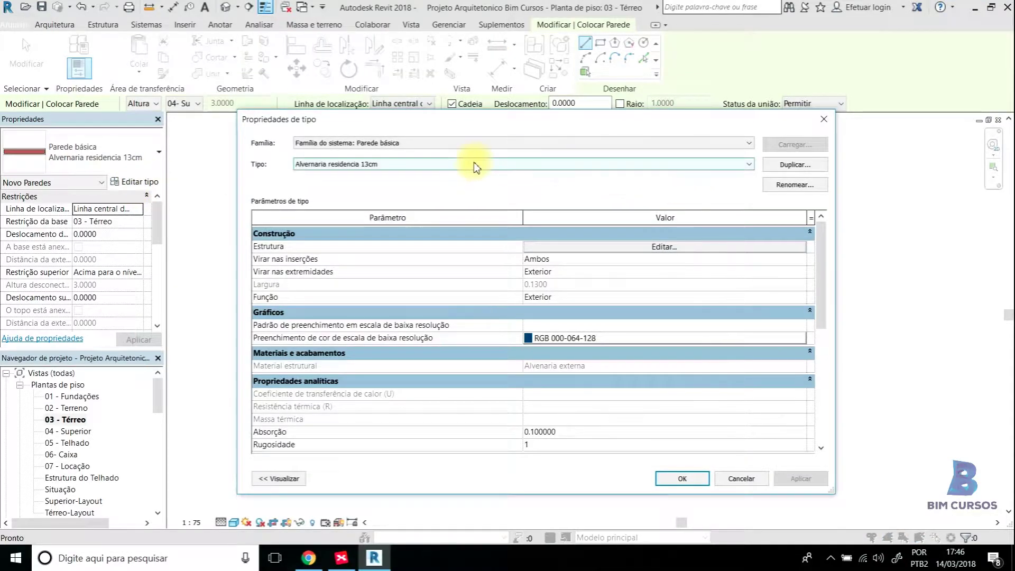
pyautogui.click(793, 185)
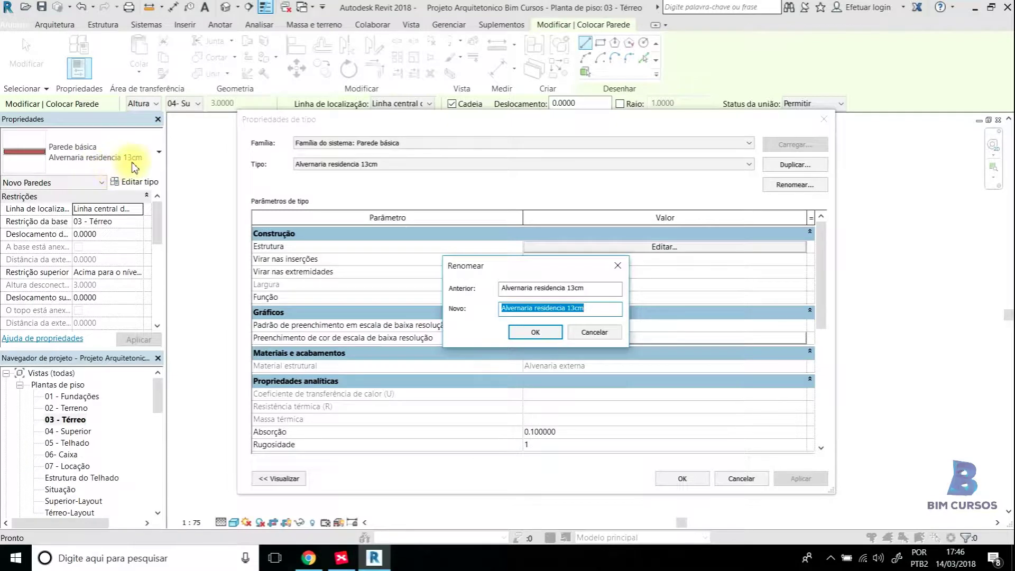
pyautogui.click(535, 332)
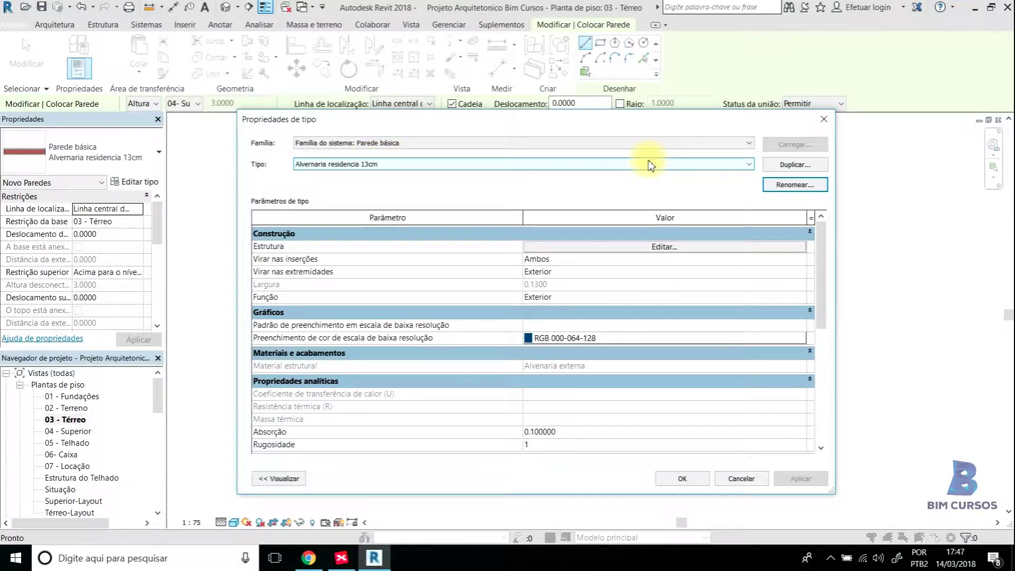
pyautogui.click(781, 167)
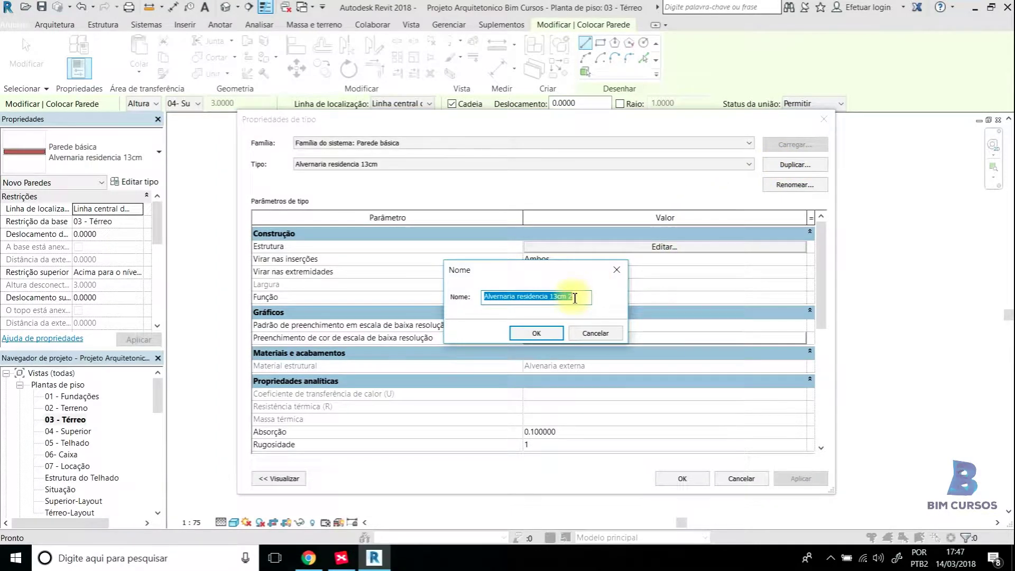
pyautogui.click(574, 299)
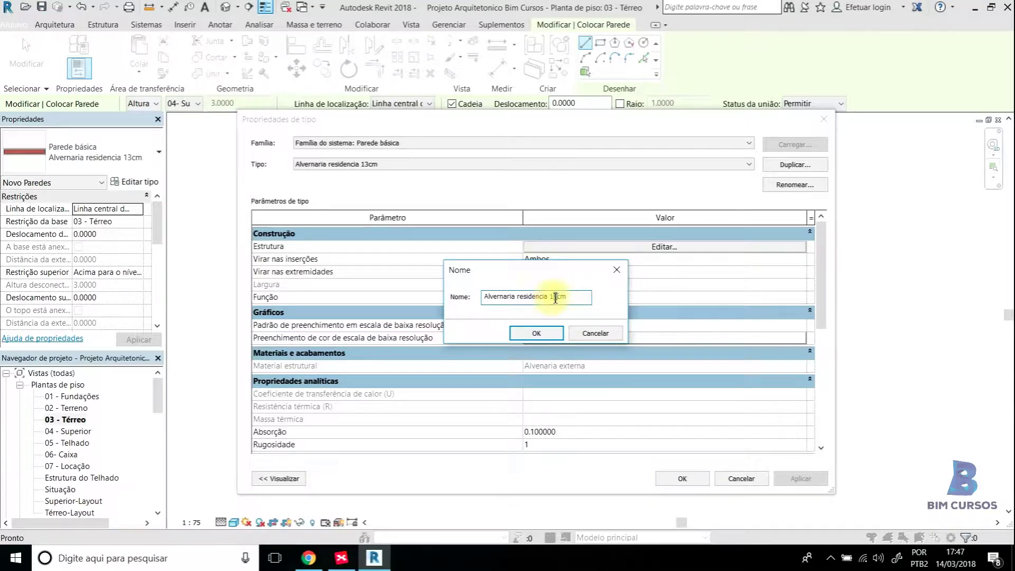
pyautogui.write('20')
pyautogui.click(537, 333)
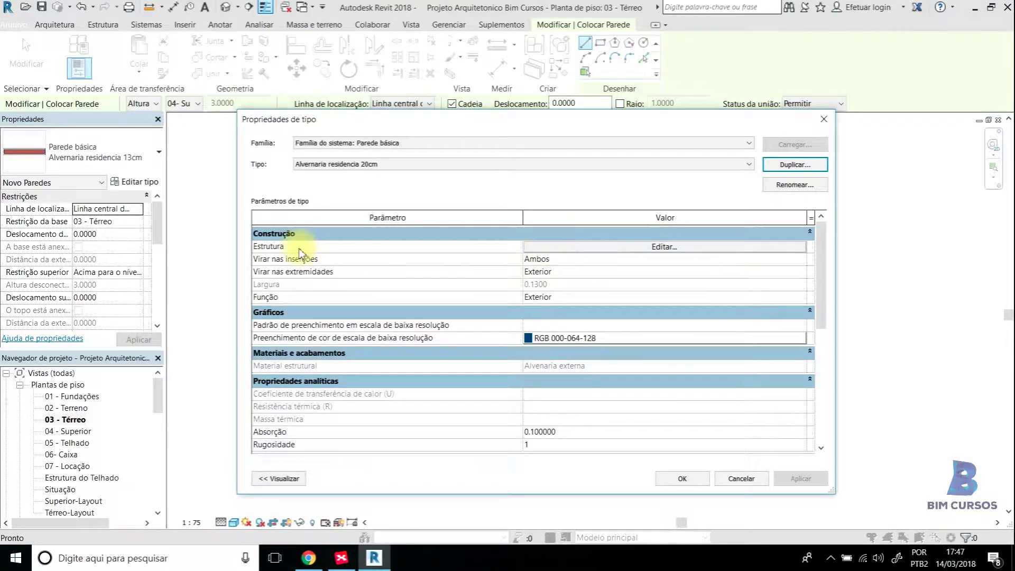
# Step: Open the layer structure of the Alvernaria residencia 20cm type for editing, then narrow and reposition the assembly window
pyautogui.click(560, 247)
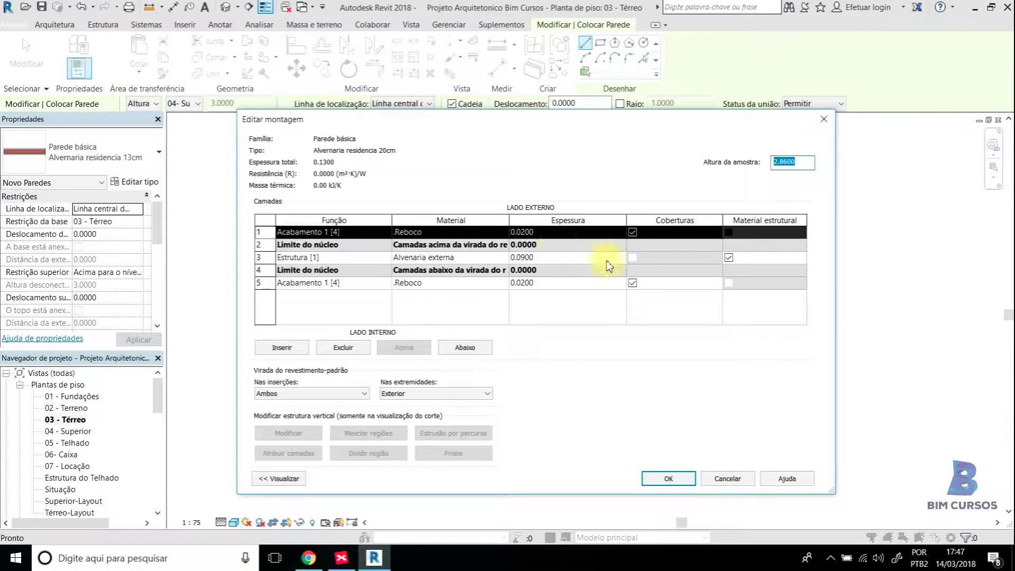
pyautogui.click(366, 258)
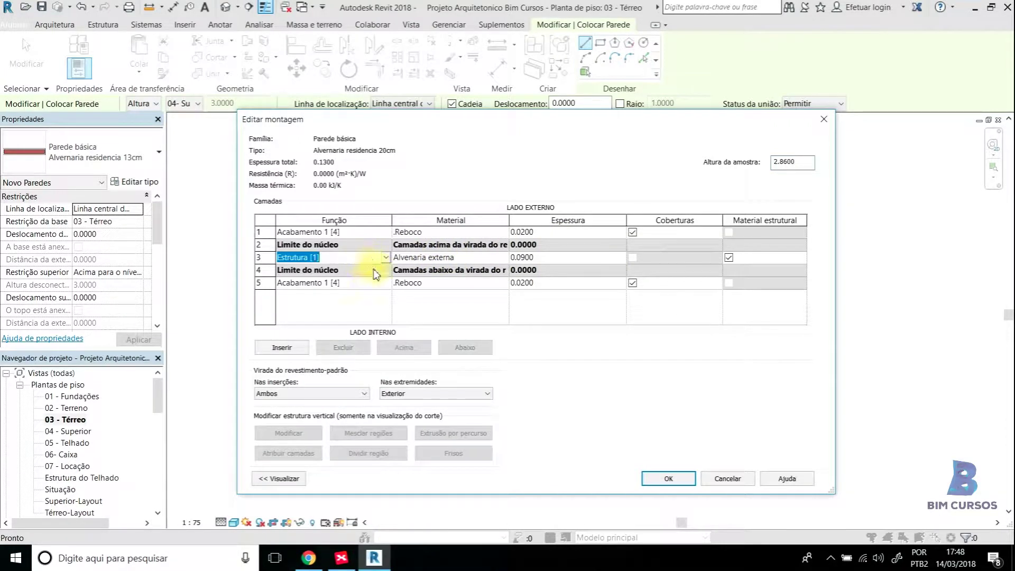
pyautogui.click(364, 282)
pyautogui.click(365, 232)
pyautogui.click(366, 258)
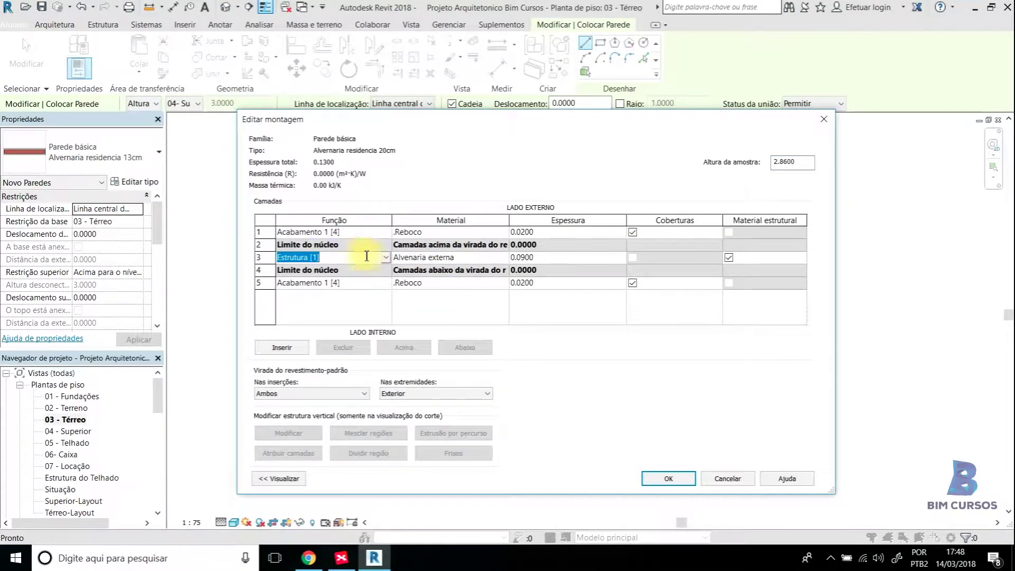
pyautogui.moveTo(834, 227); pyautogui.dragTo(595, 221)
pyautogui.moveTo(428, 126); pyautogui.dragTo(603, 127)
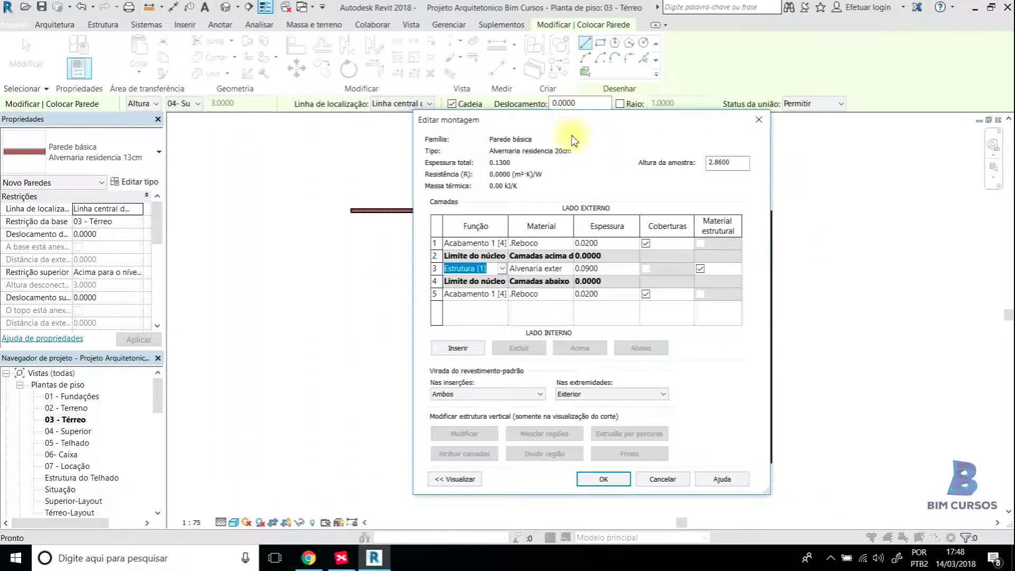
# Step: Show the wall assembly preview and set it to the section view
pyautogui.click(447, 479)
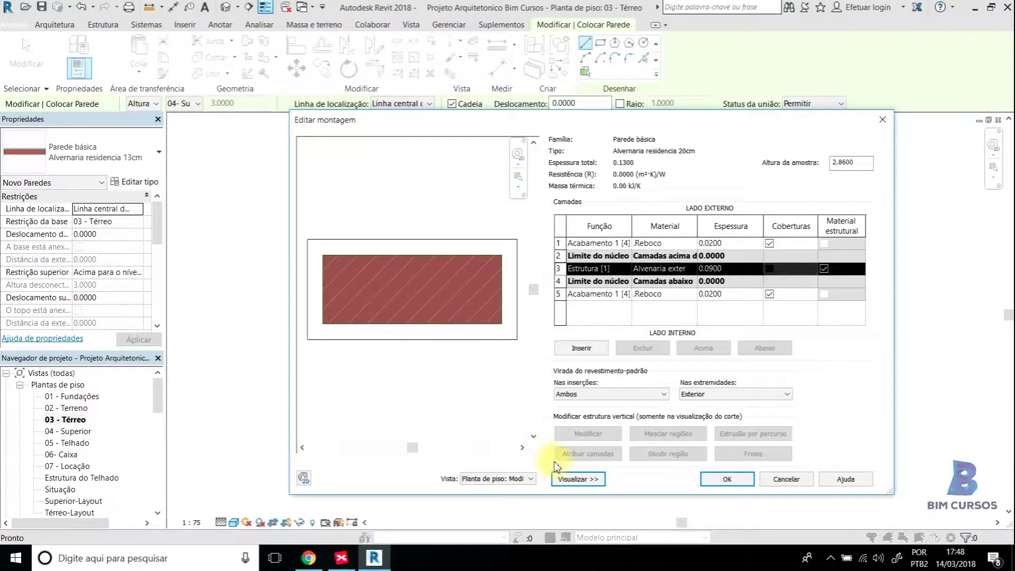
pyautogui.click(529, 480)
pyautogui.click(526, 492)
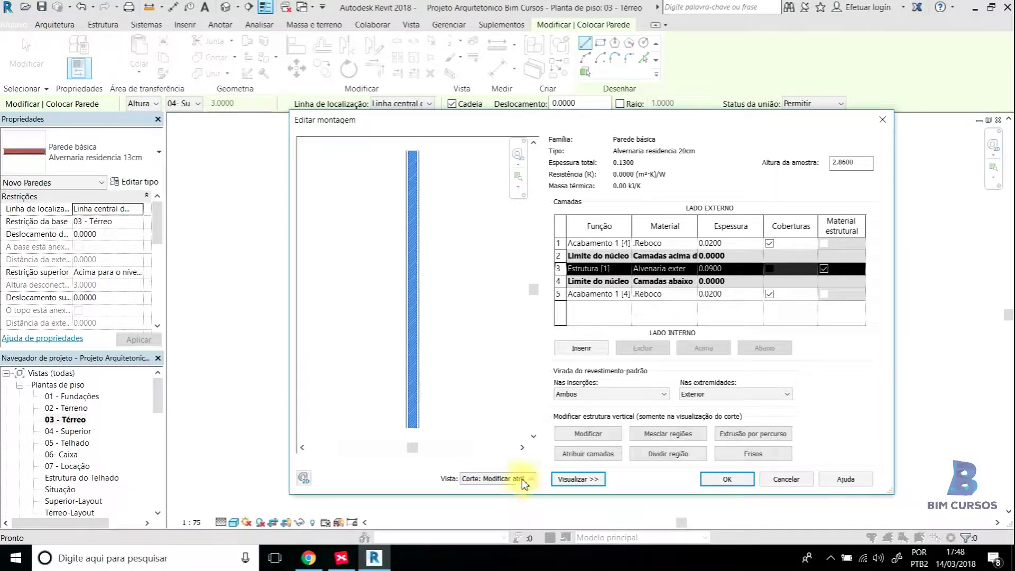
# Step: Examine which part of the section preview corresponds to each Reboco finish layer and the masonry structure layer
pyautogui.click(673, 271)
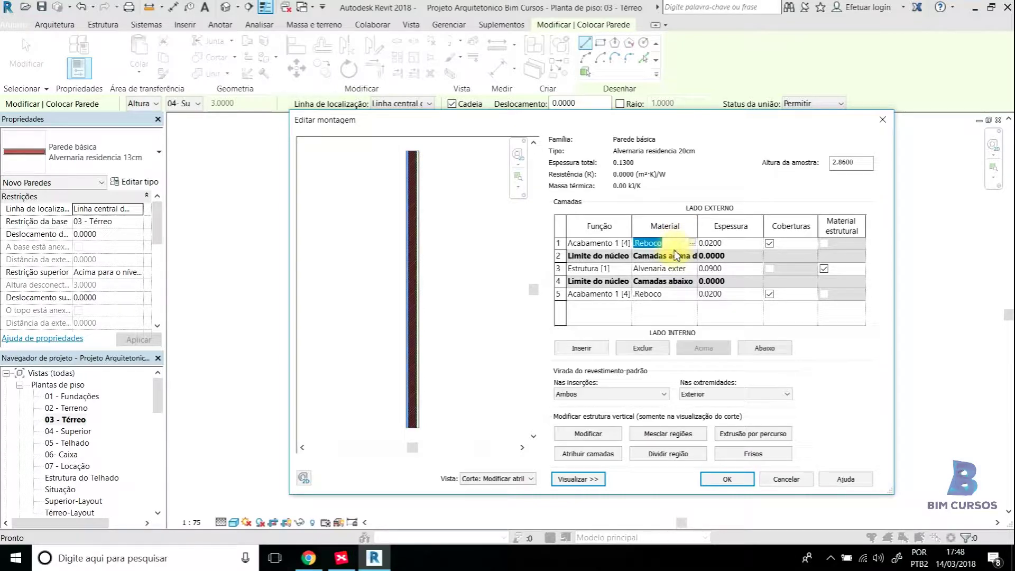
pyautogui.click(676, 294)
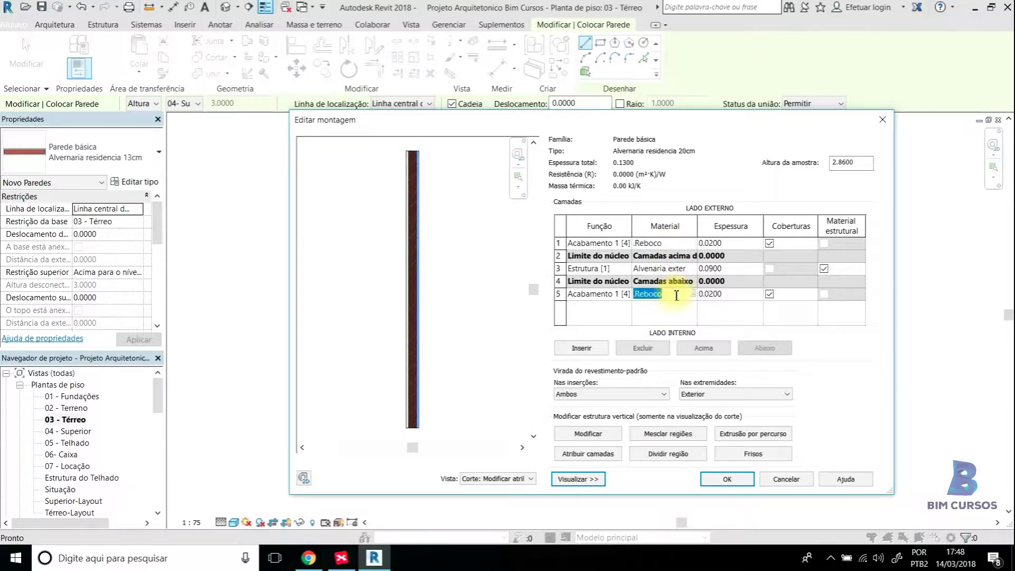
pyautogui.click(662, 243)
pyautogui.scroll(2, 407, 261)
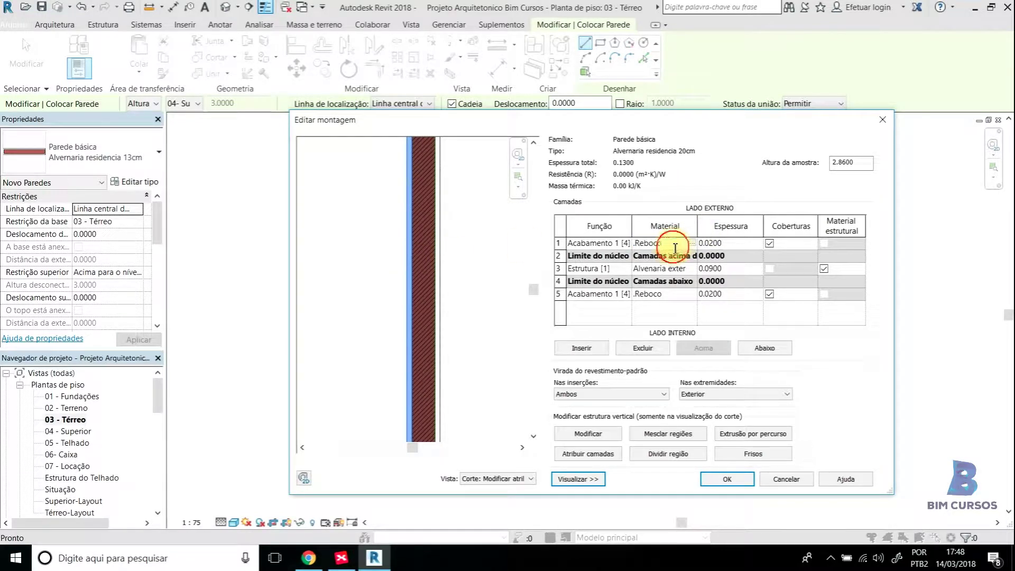
pyautogui.click(675, 269)
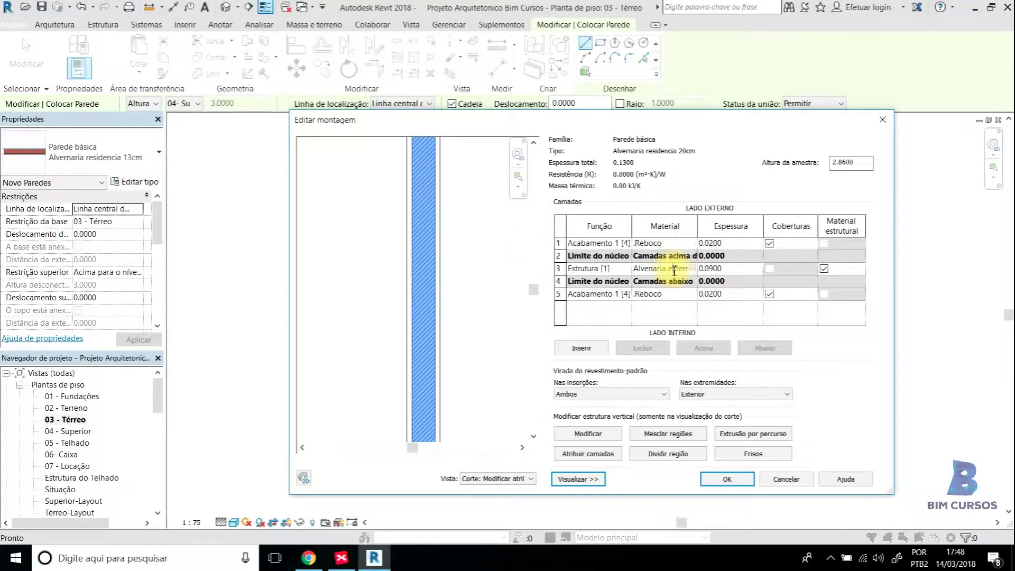
# Step: Insert a structure layer between the inner core boundary and the interior Reboco finish, with a thickness of 0.005
pyautogui.click(664, 295)
pyautogui.click(663, 297)
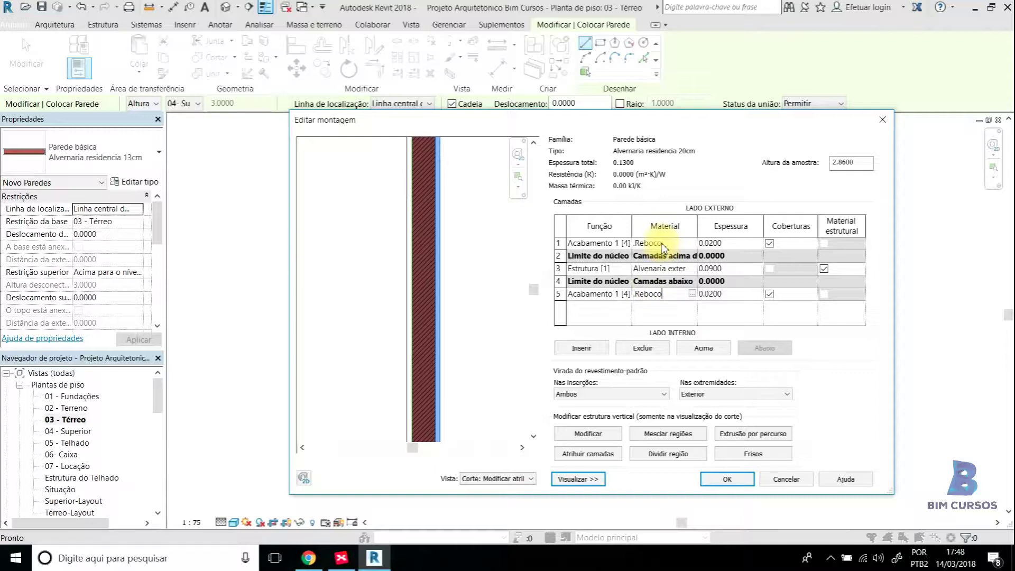
pyautogui.click(680, 281)
pyautogui.click(678, 294)
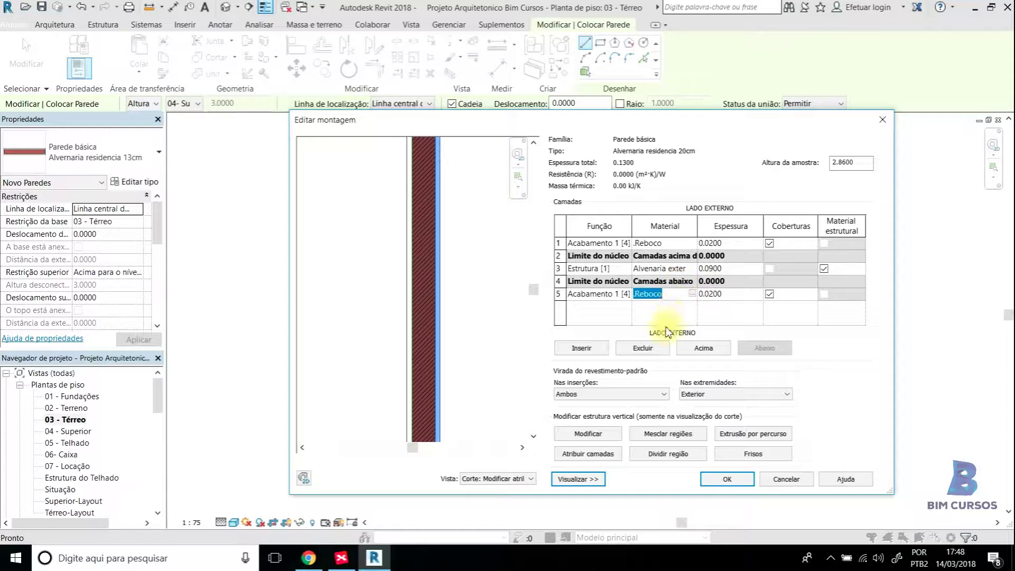
pyautogui.click(599, 349)
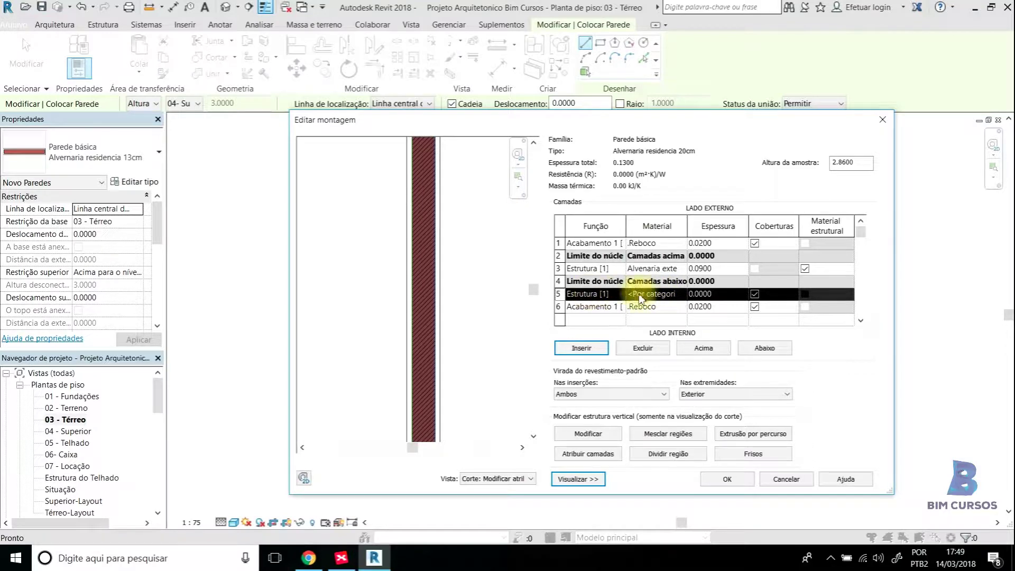
pyautogui.click(675, 297)
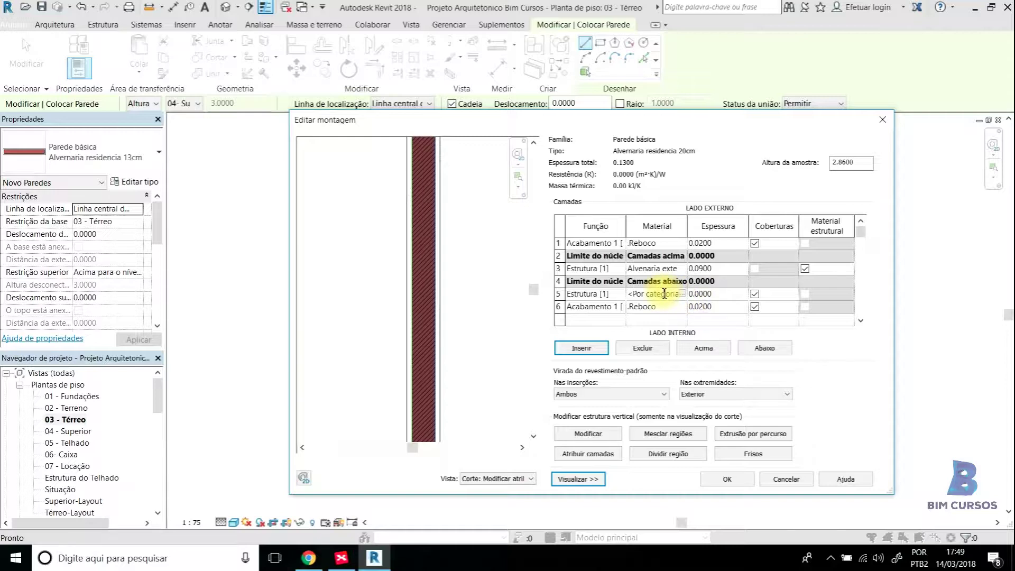
pyautogui.click(702, 297)
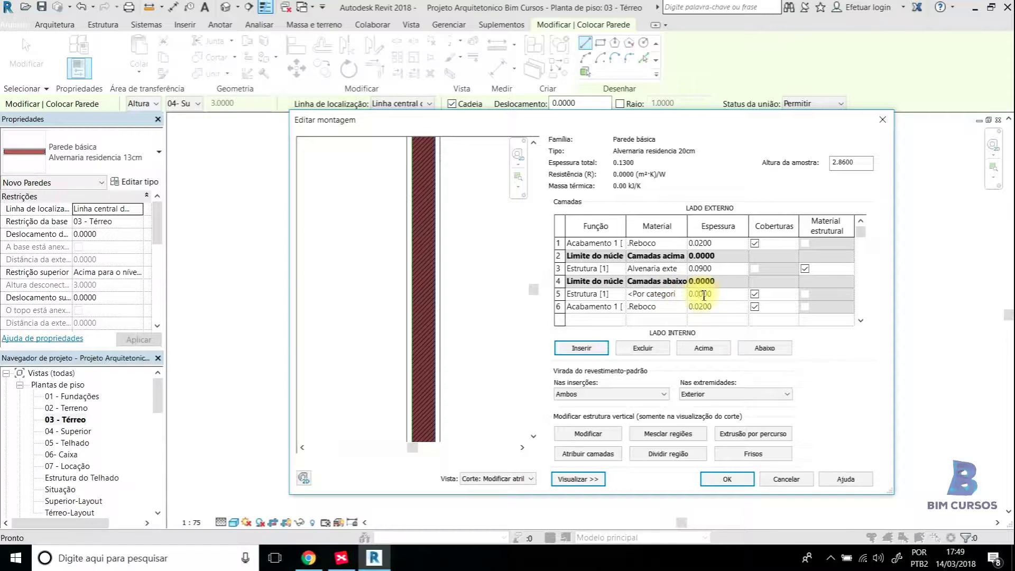
pyautogui.moveTo(695, 294); pyautogui.dragTo(709, 296)
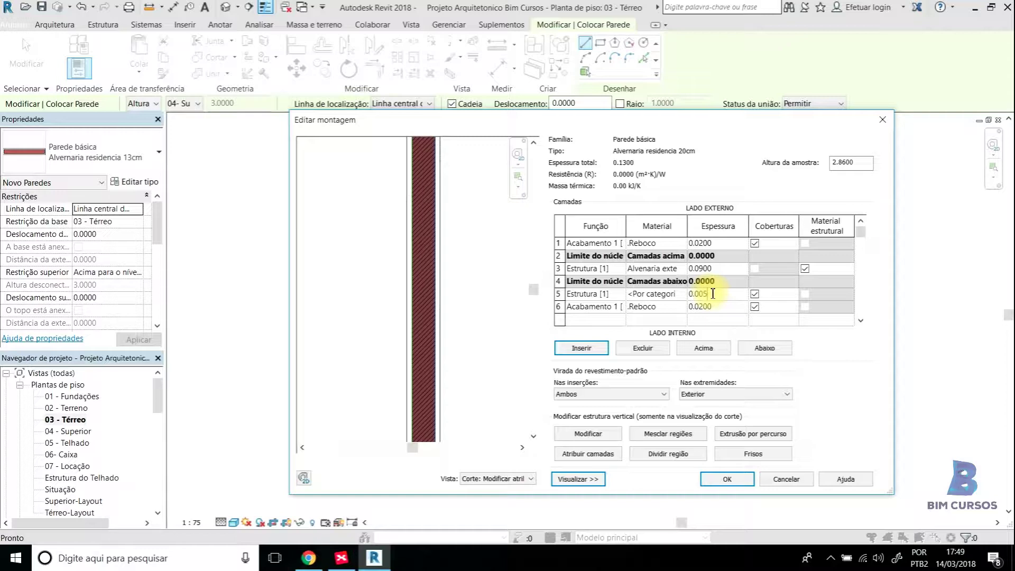
# Step: Insert another structure layer above the 0.005 layer and delete it again
pyautogui.click(593, 348)
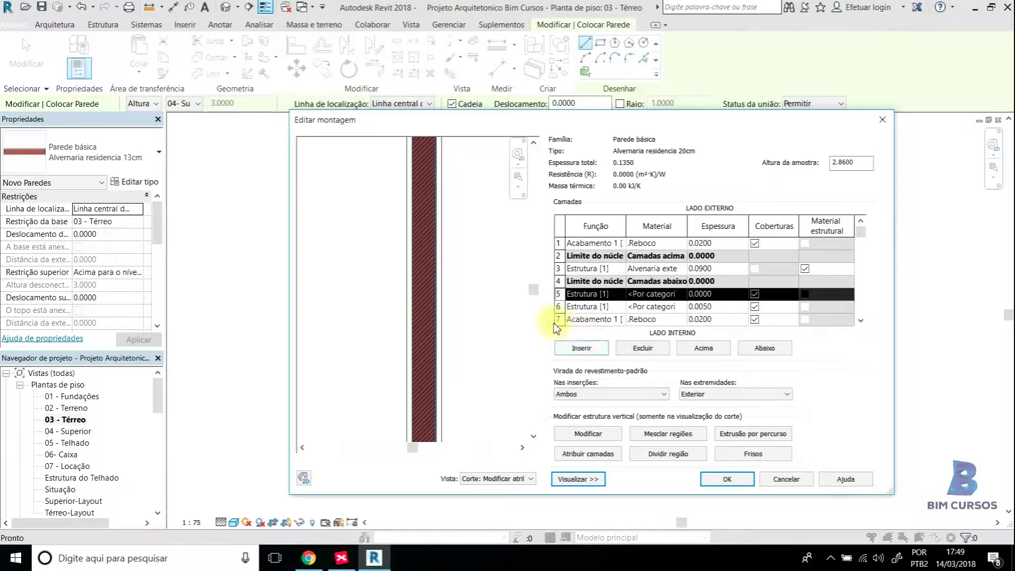
pyautogui.click(719, 294)
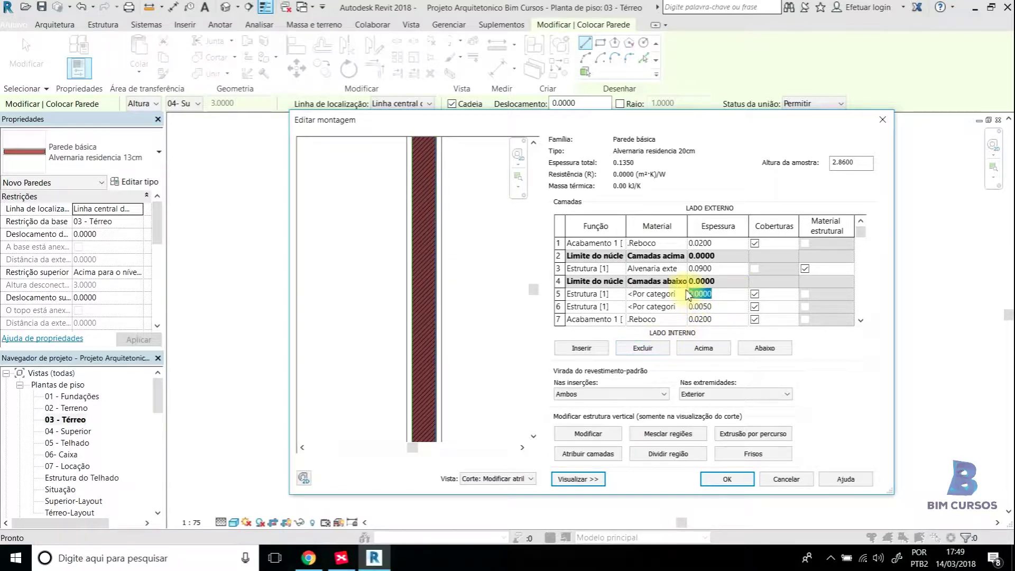
pyautogui.click(644, 350)
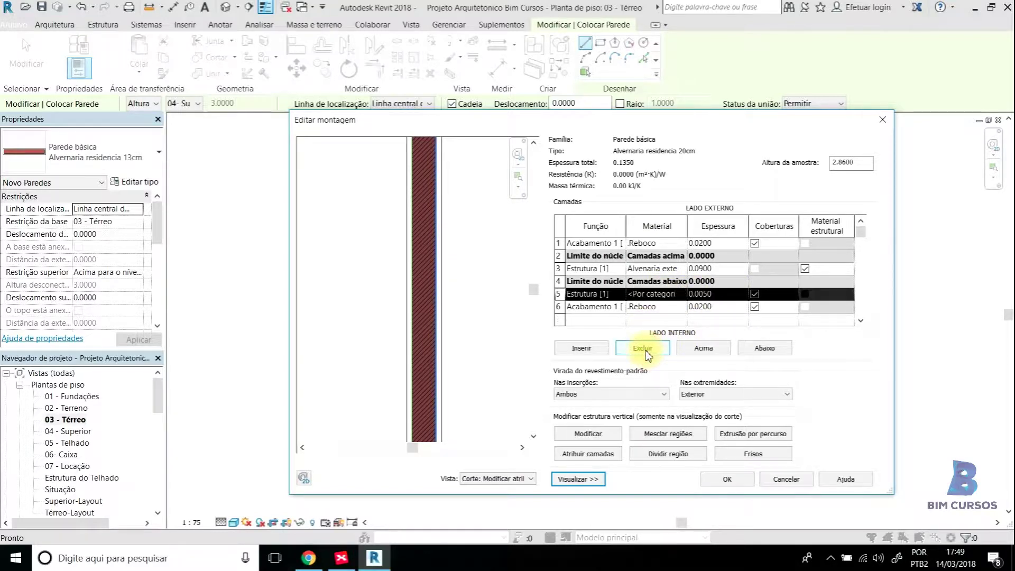
# Step: Move the 0.005 structure layer below the interior Reboco finish and check its place in the section preview
pyautogui.scroll(4, 429, 314)
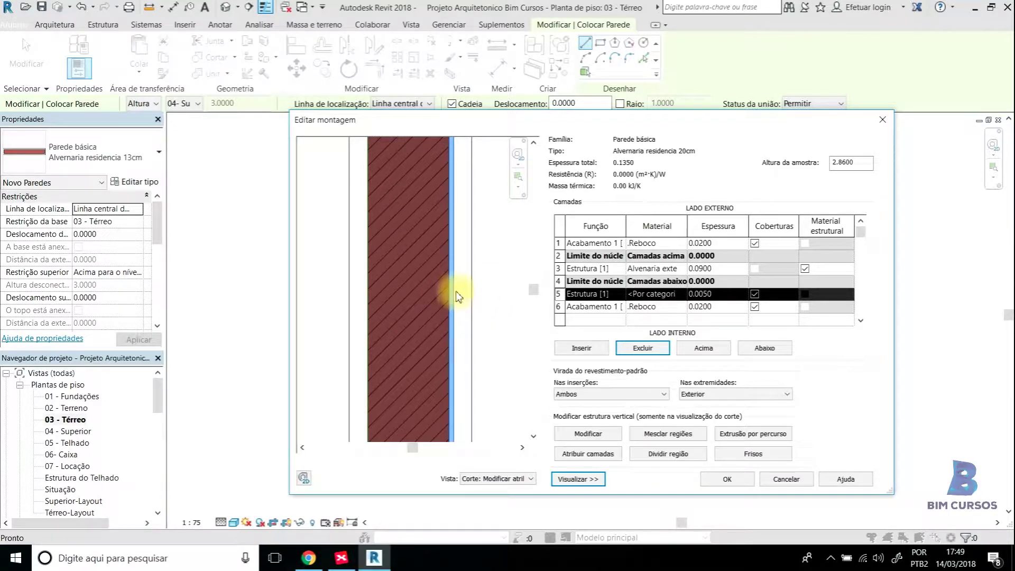
pyautogui.scroll(-2, 453, 301)
pyautogui.scroll(1, 467, 304)
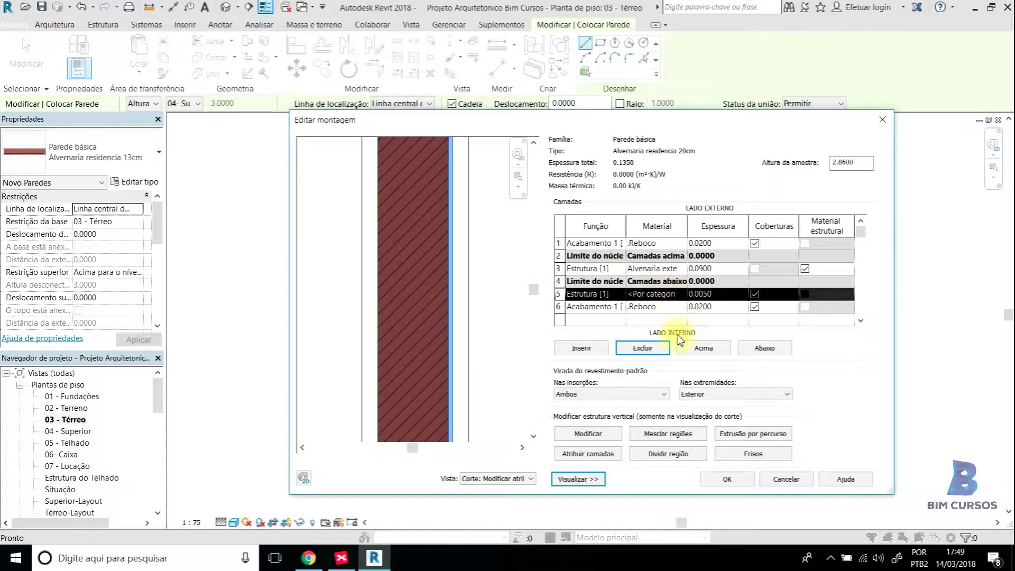
pyautogui.click(762, 350)
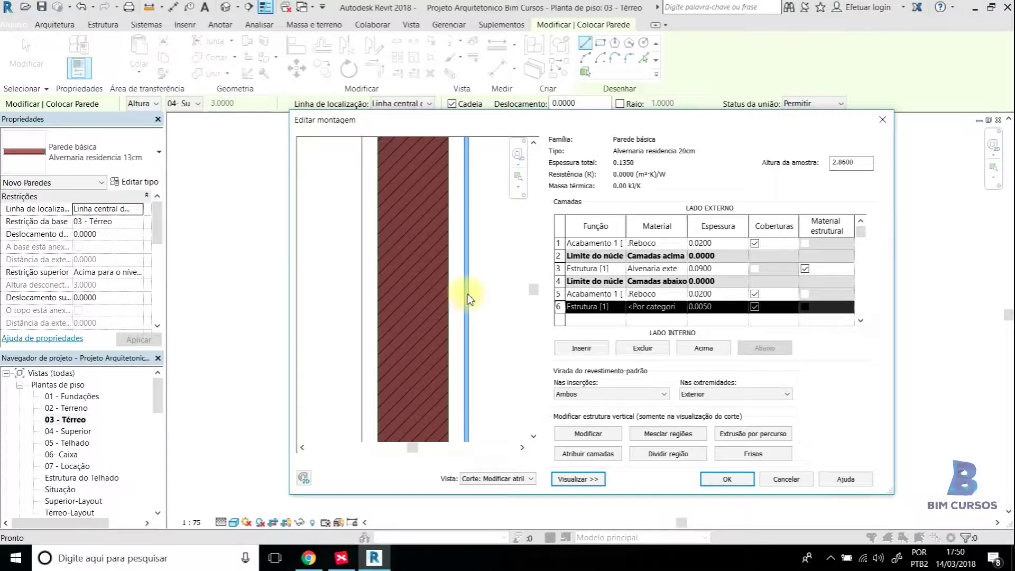
pyautogui.scroll(-4, 468, 300)
pyautogui.scroll(5, 468, 299)
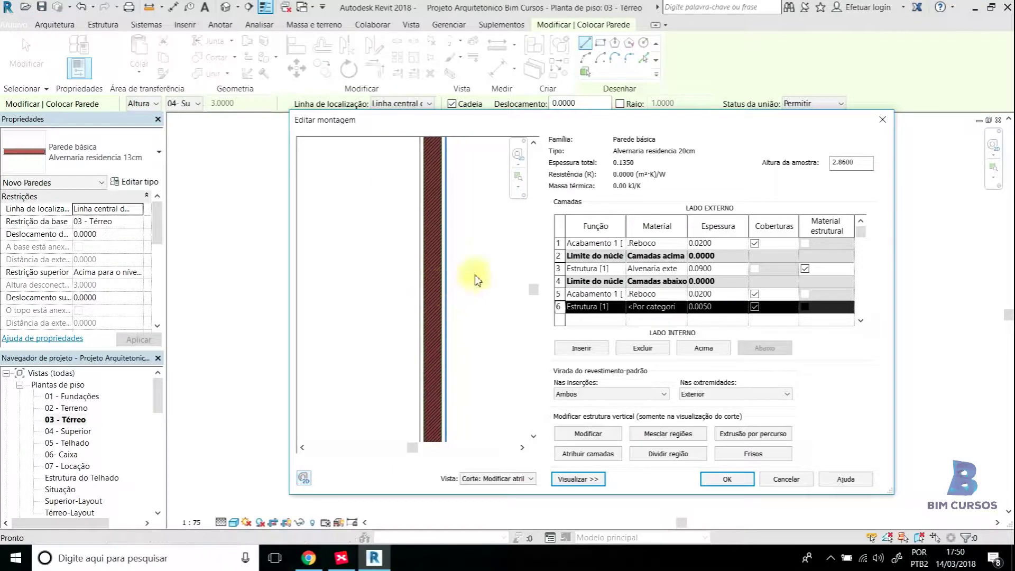
pyautogui.scroll(1, 457, 310)
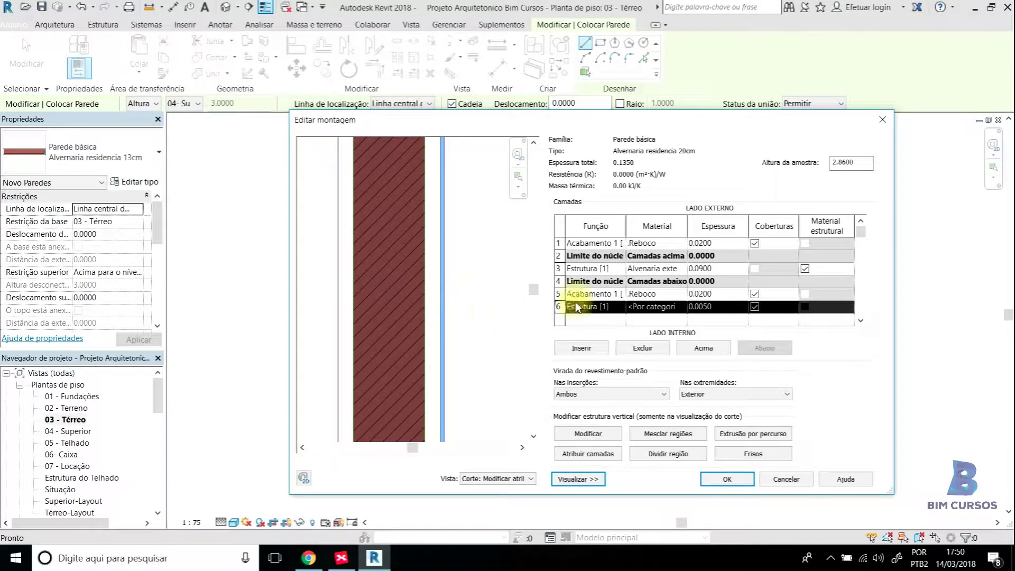
# Step: Insert a second structure layer 0.005 thick and move it up to the outermost position on the exterior side
pyautogui.click(718, 307)
pyautogui.click(656, 307)
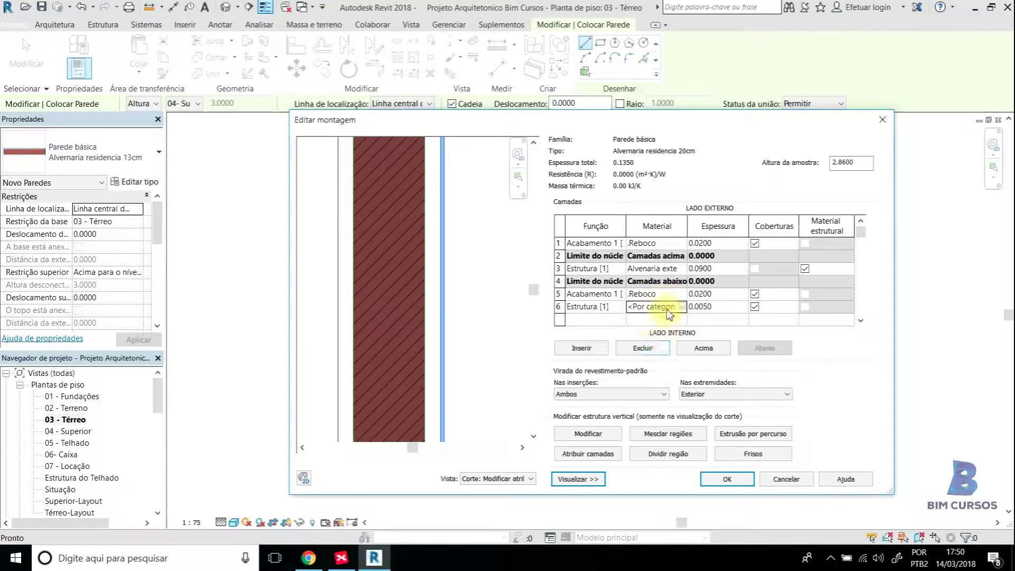
pyautogui.click(599, 350)
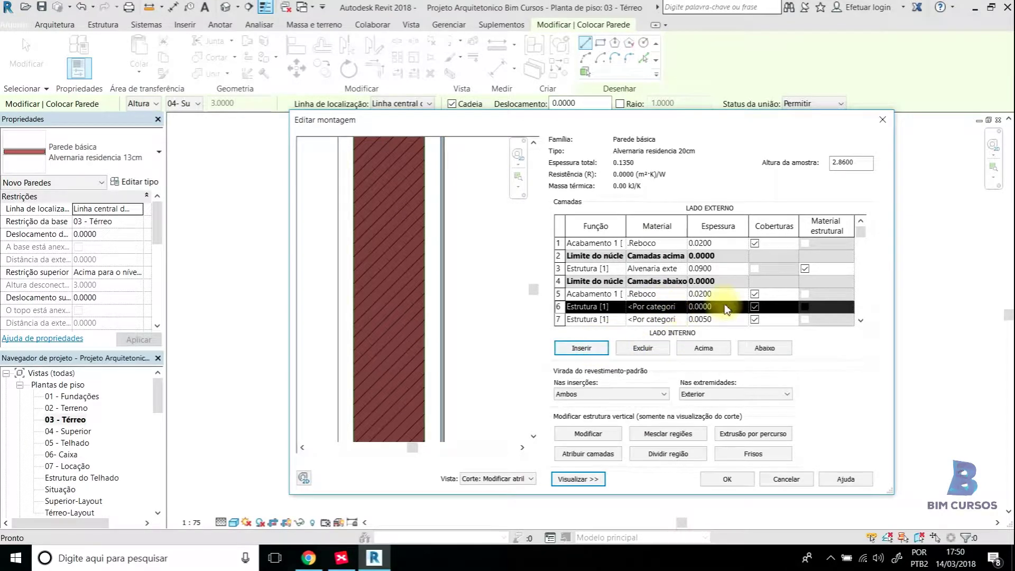
pyautogui.click(724, 308)
pyautogui.moveTo(721, 308); pyautogui.dragTo(705, 310)
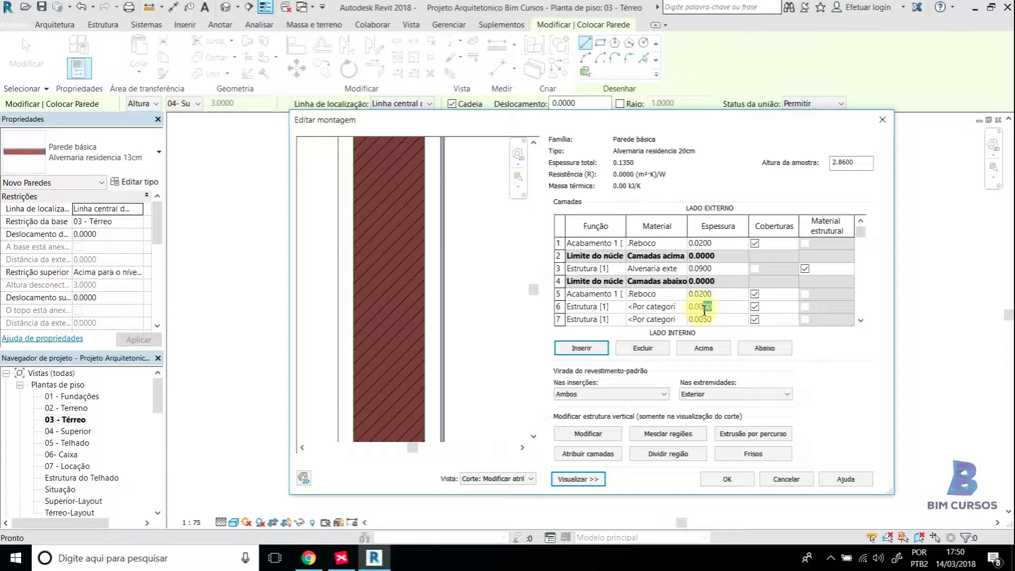
pyautogui.write('5')
pyautogui.click(703, 348)
pyautogui.click(703, 348)
pyautogui.click(703, 348)
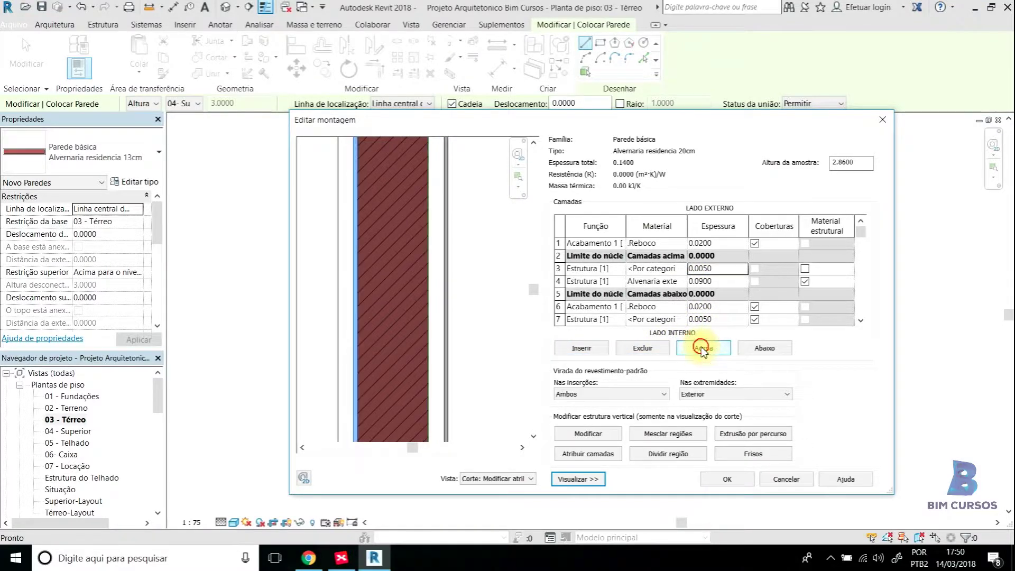
pyautogui.click(703, 348)
pyautogui.click(703, 348)
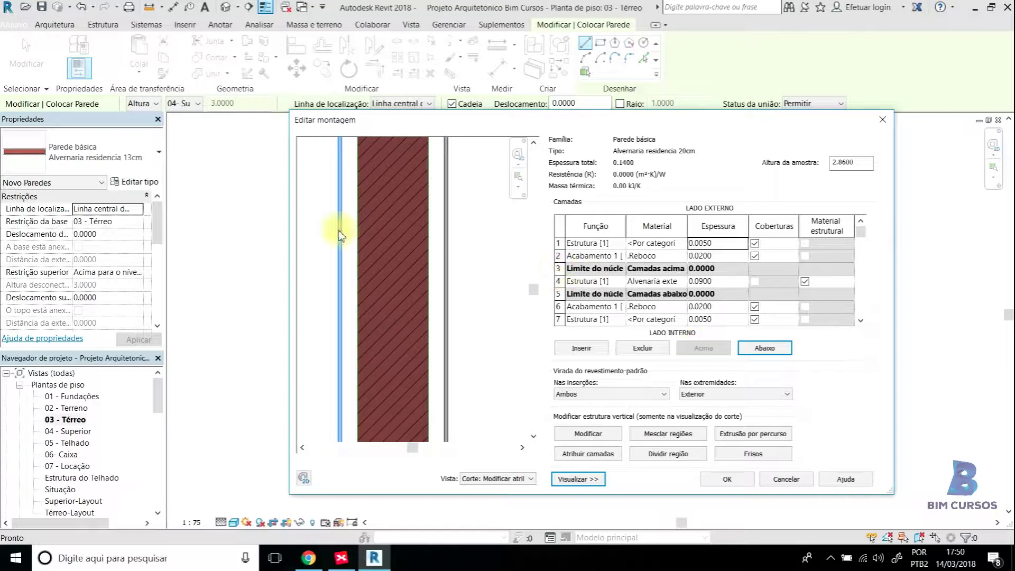
# Step: Delete the exterior and interior 0.005 structure layers, leaving only the two Reboco finishes around the masonry core
pyautogui.click(656, 243)
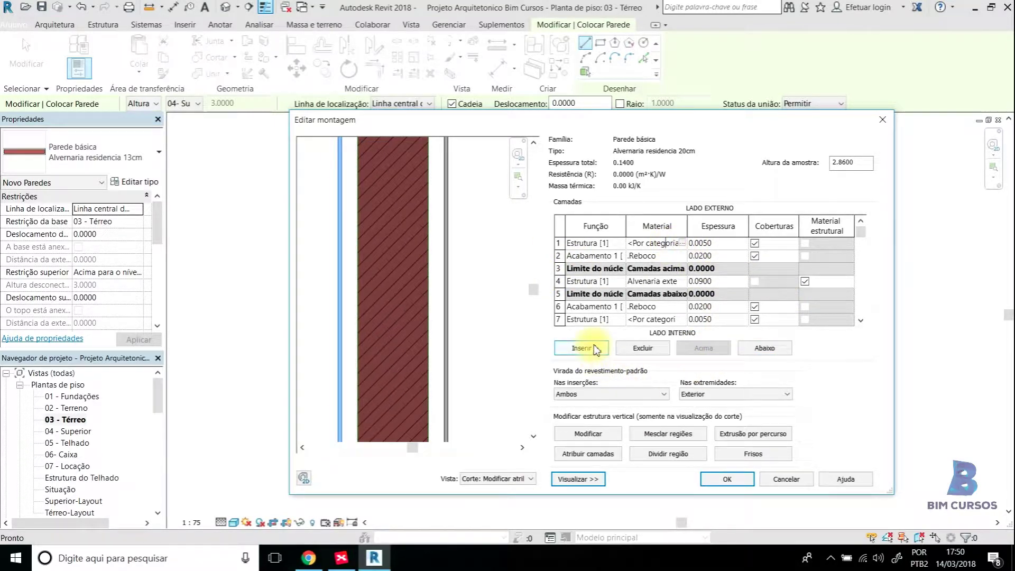
pyautogui.click(644, 348)
pyautogui.click(659, 308)
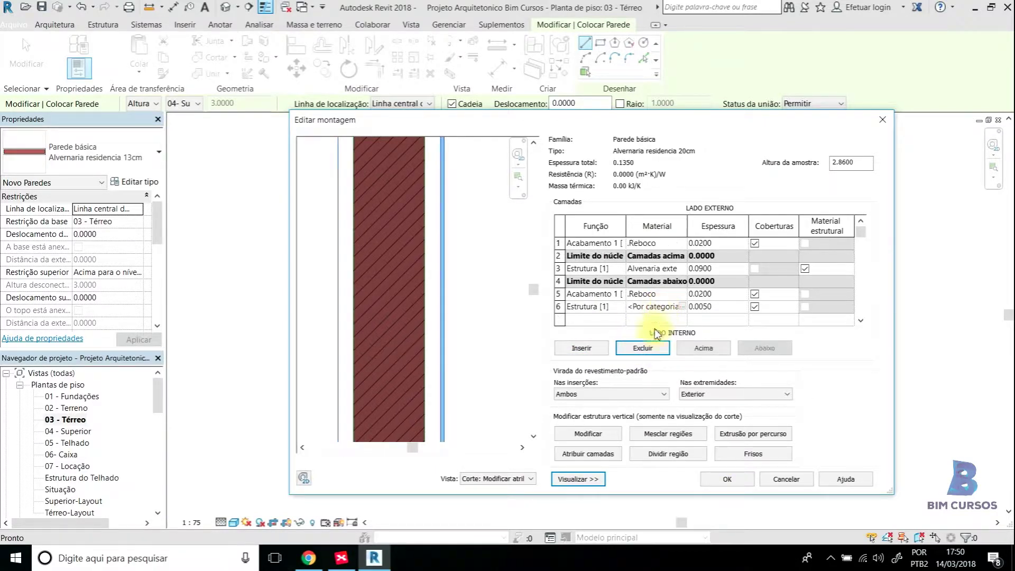
pyautogui.click(595, 349)
pyautogui.click(643, 349)
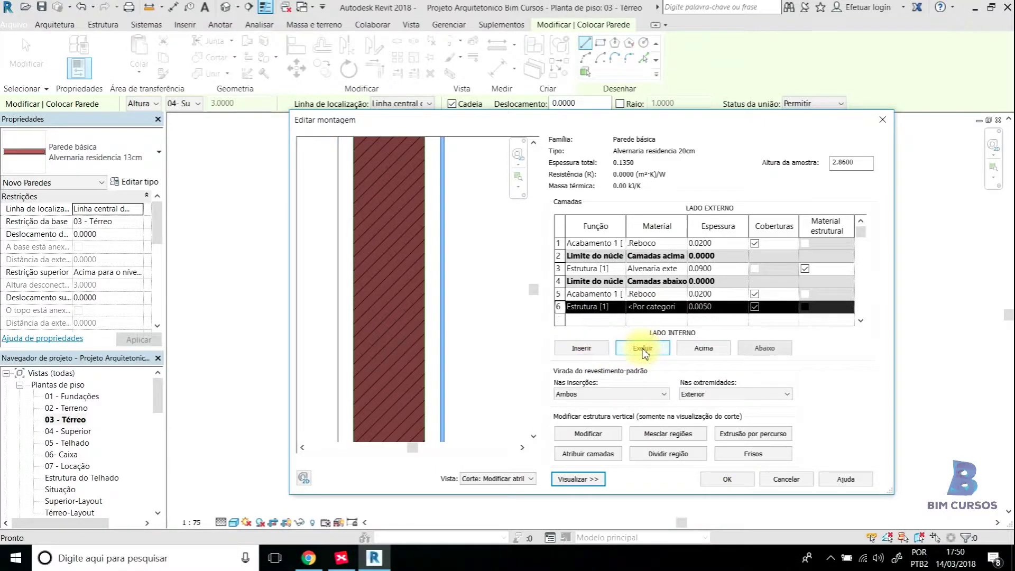
pyautogui.click(643, 349)
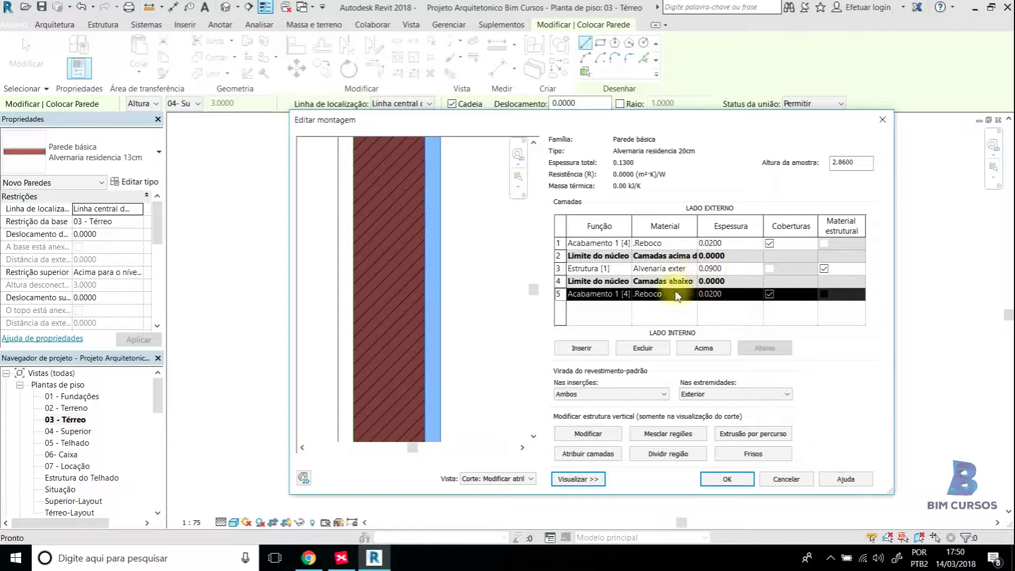
# Step: Set the masonry structure layer's thickness to 0.16 and accept the assembly and the type properties
pyautogui.click(712, 269)
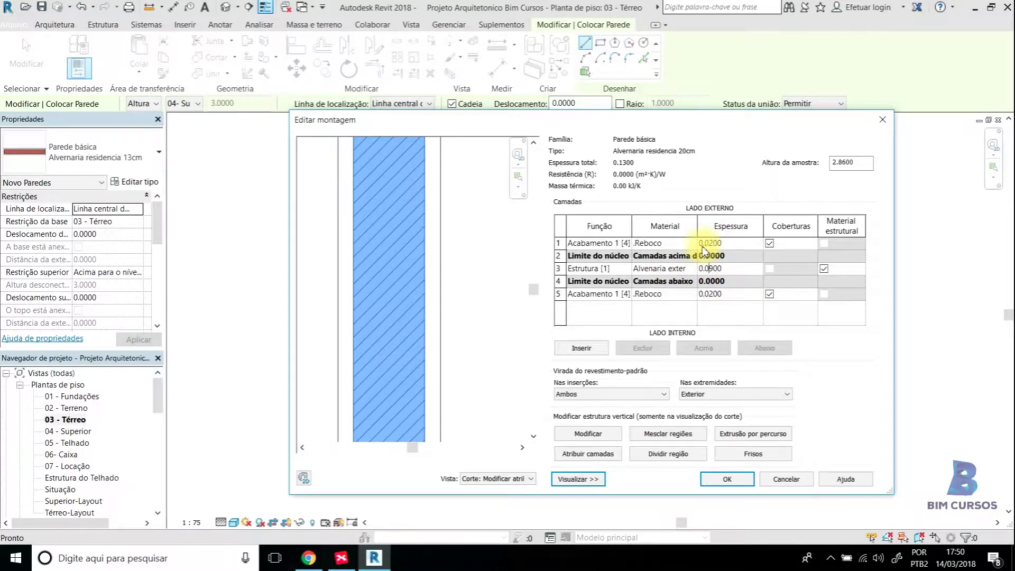
pyautogui.click(716, 292)
pyautogui.click(712, 268)
pyautogui.click(712, 268)
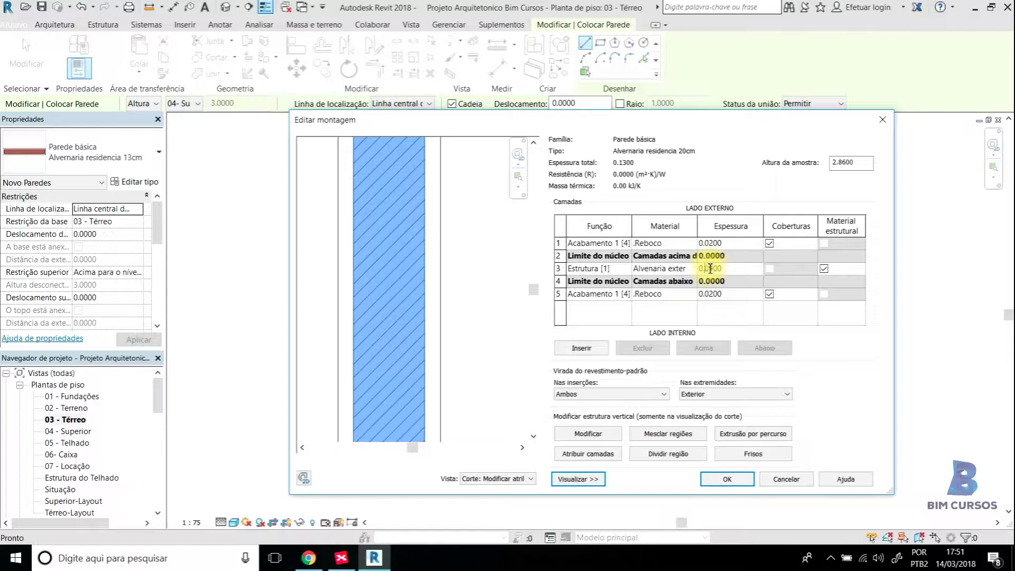
pyautogui.moveTo(707, 269); pyautogui.dragTo(714, 268)
pyautogui.click(735, 245)
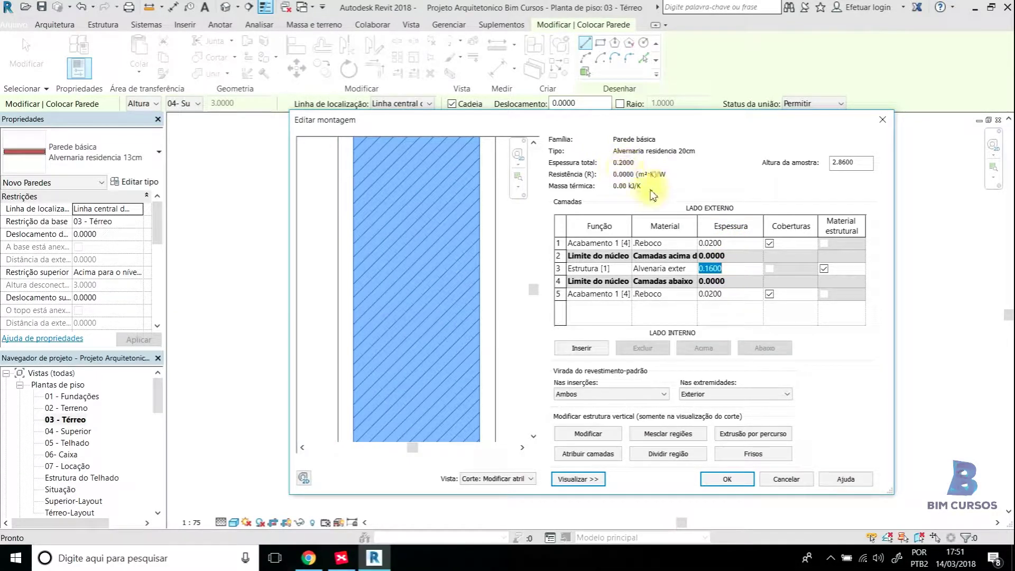
pyautogui.scroll(-2, 391, 280)
pyautogui.scroll(-1, 391, 279)
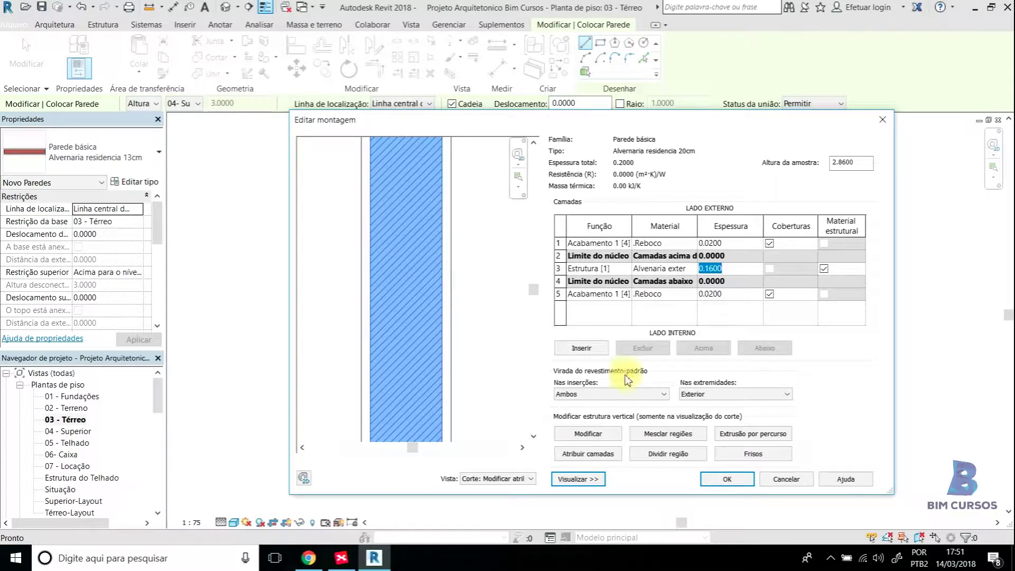
pyautogui.click(727, 479)
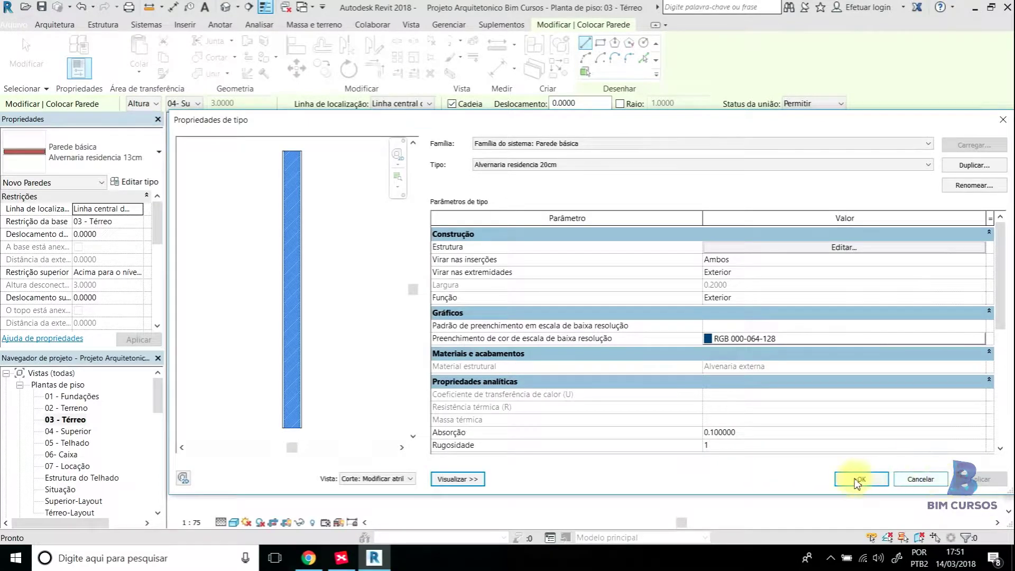
pyautogui.click(863, 479)
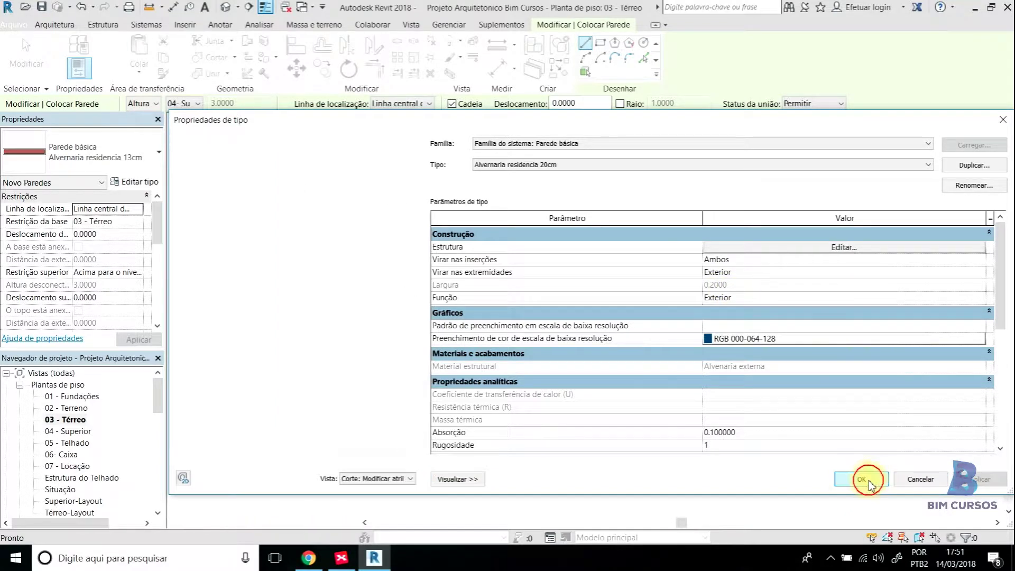
# Step: Switch to XMind to review the topics under 03 - Inserindo Paredes Parte 02, and return to Revit
pyautogui.click(87, 150)
pyautogui.scroll(1, 131, 217)
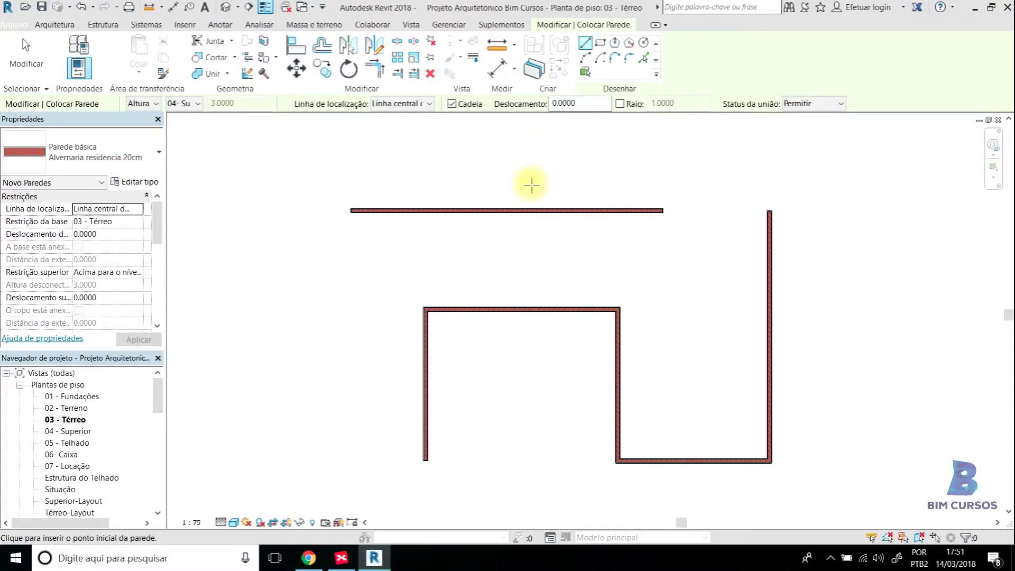
pyautogui.moveTo(515, 242); pyautogui.dragTo(513, 230, button='middle')
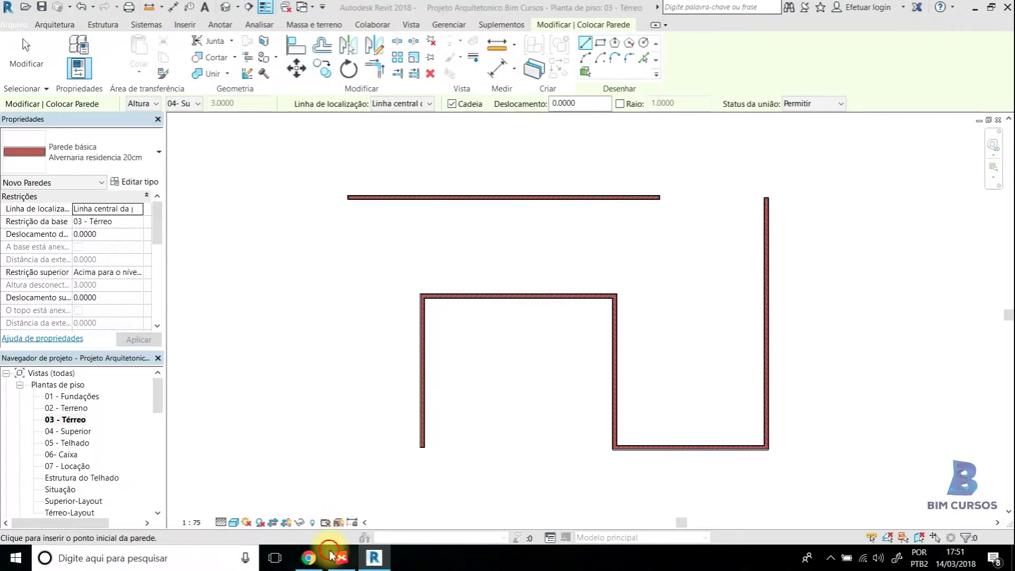
pyautogui.click(342, 558)
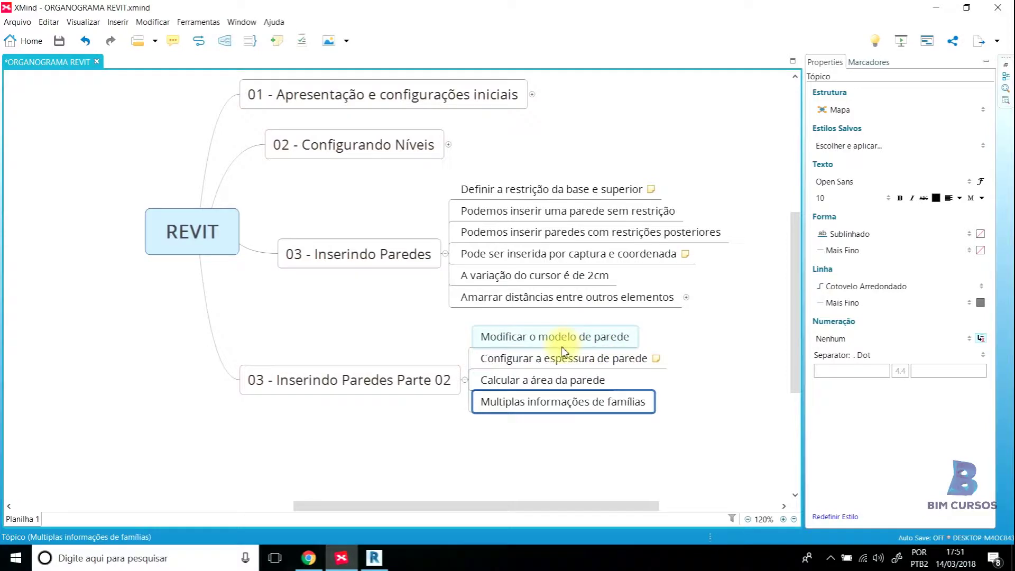
pyautogui.click(374, 558)
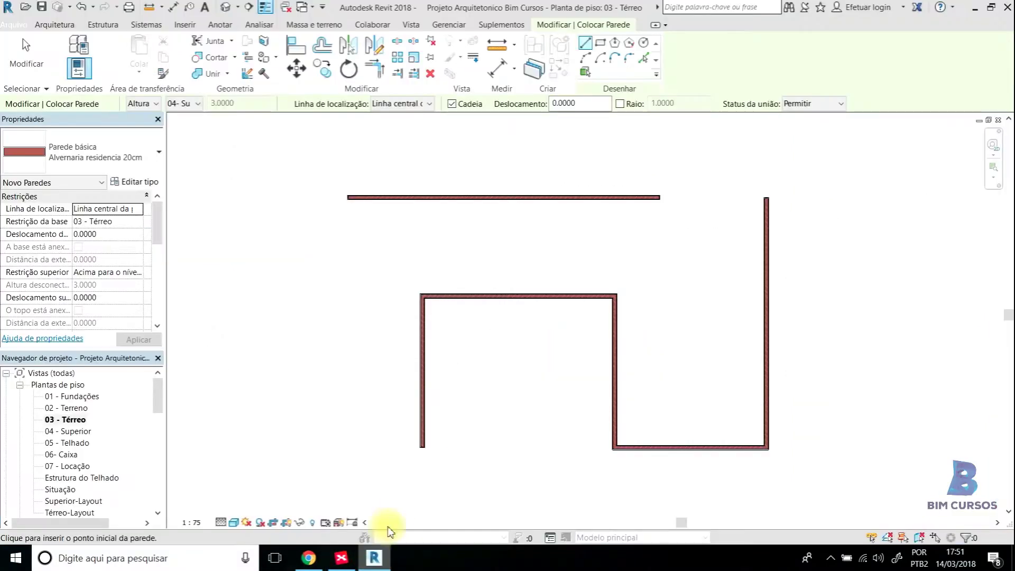
# Step: Leave wall placement and change the upper horizontal wall's type to Alvernaria residencia 13cm
pyautogui.rightClick(459, 249)
pyautogui.click(467, 253)
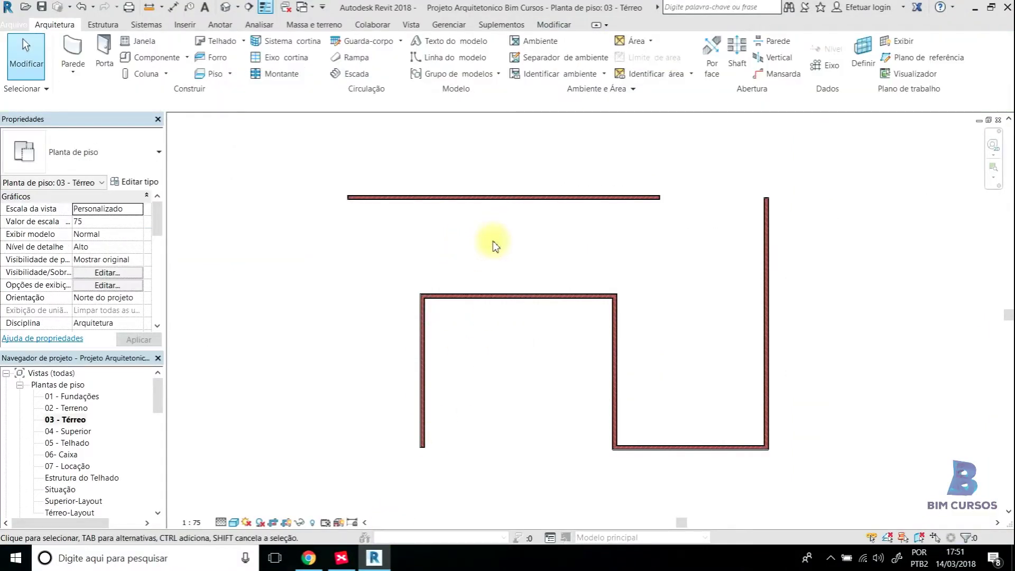
pyautogui.click(483, 198)
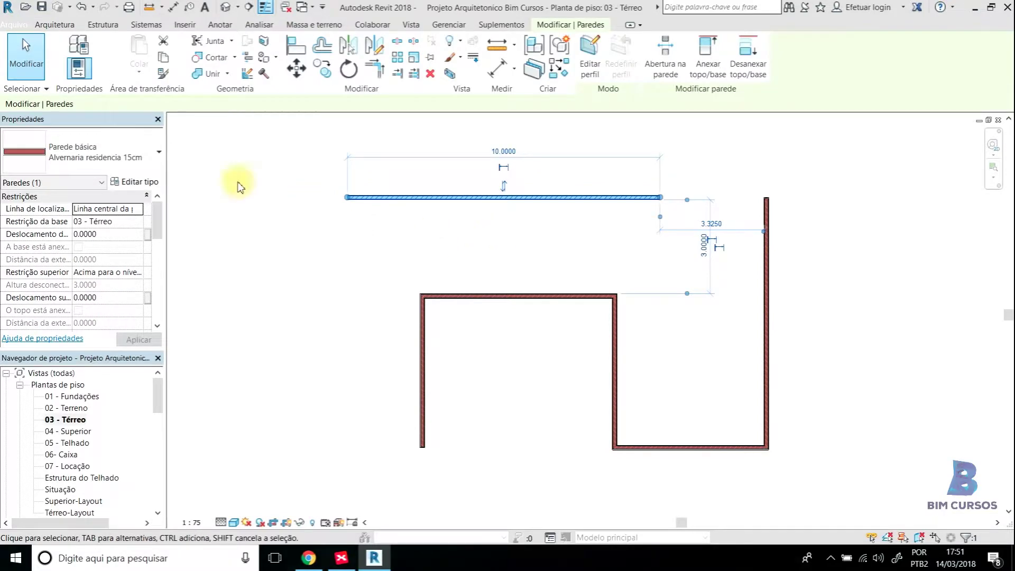
pyautogui.click(138, 157)
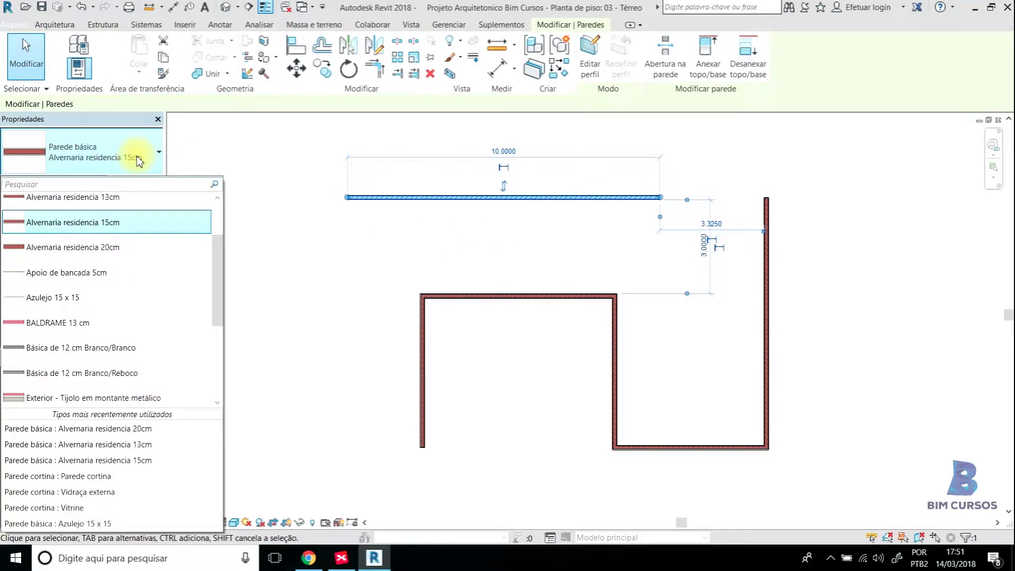
pyautogui.click(129, 154)
pyautogui.click(132, 161)
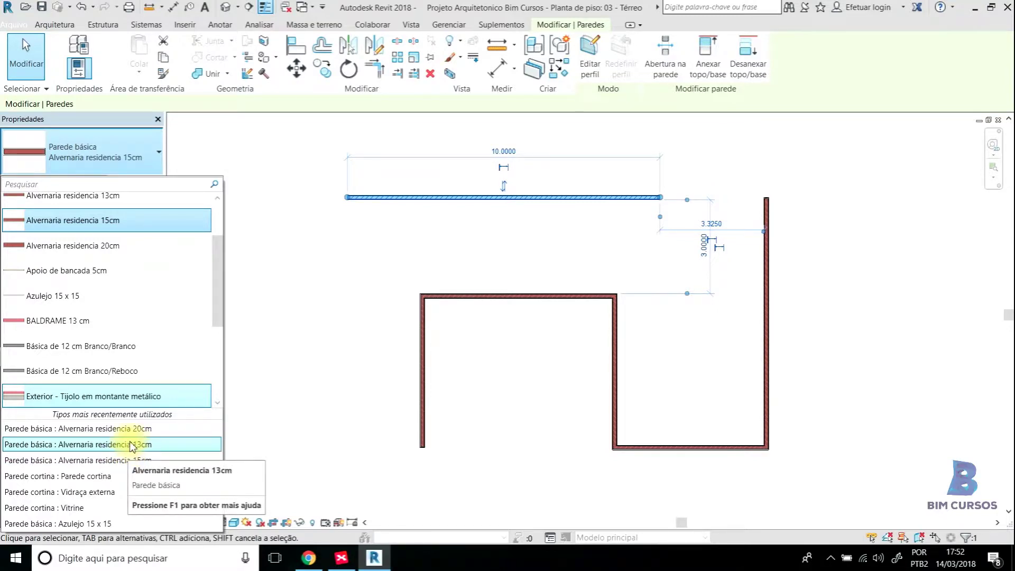
pyautogui.click(131, 446)
pyautogui.click(453, 245)
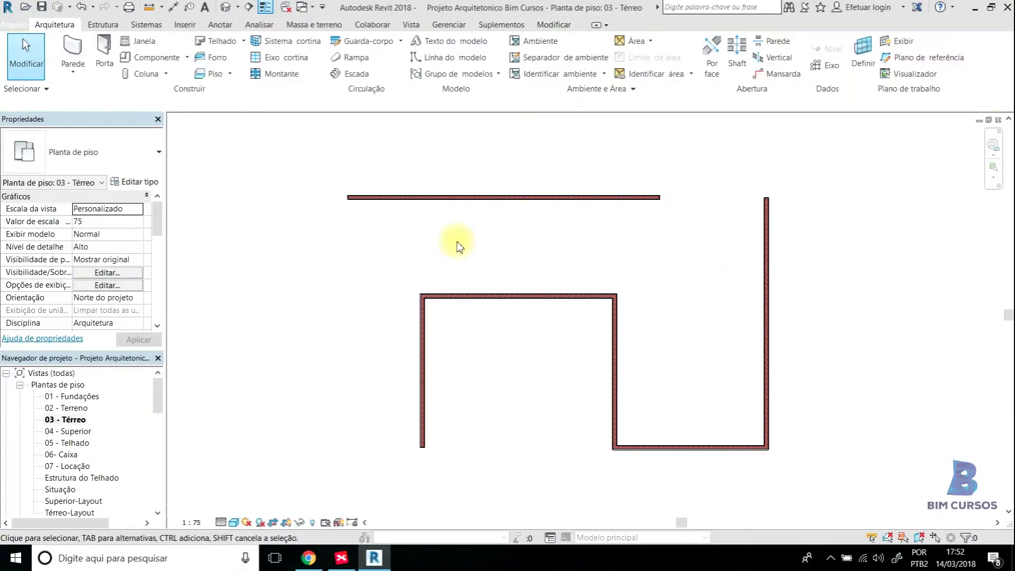
# Step: Change the upper horizontal wall's type to Alvernaria residencia 20cm
pyautogui.click(479, 197)
pyautogui.click(129, 150)
pyautogui.click(113, 254)
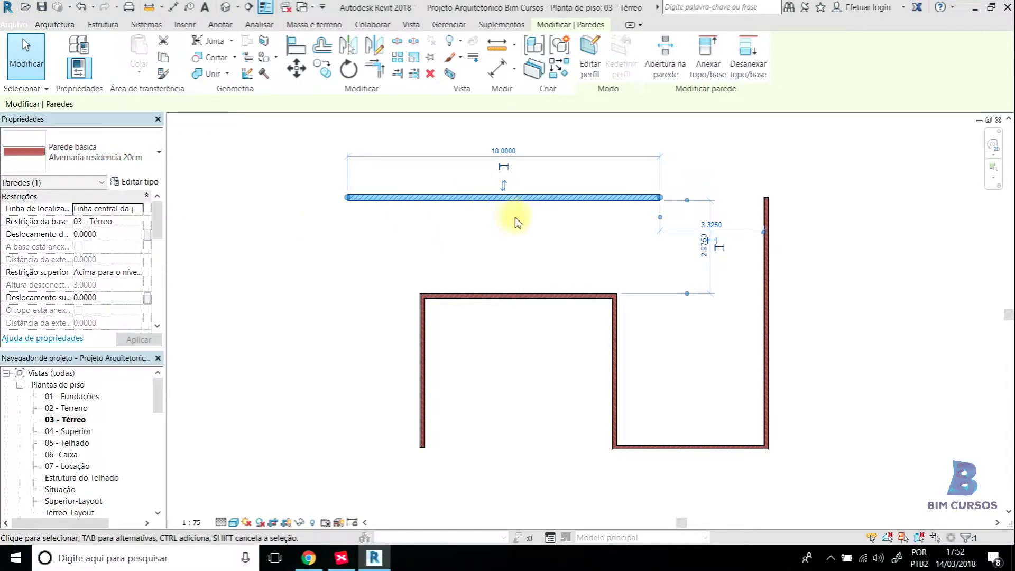
pyautogui.click(521, 222)
pyautogui.click(536, 199)
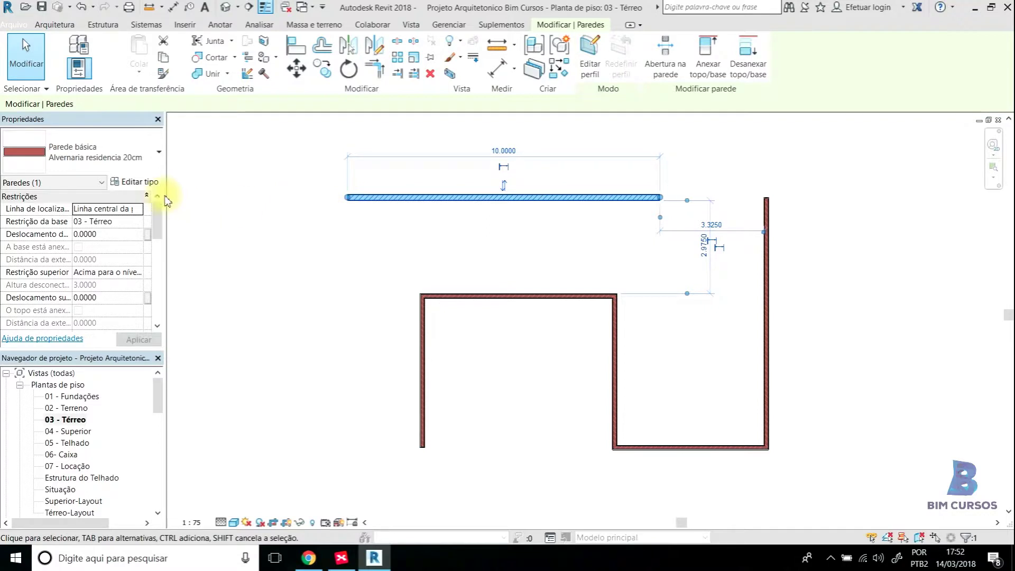
# Step: Review the levels available as top constraint for the upper horizontal wall, keeping its current setting
pyautogui.click(494, 212)
pyautogui.click(496, 200)
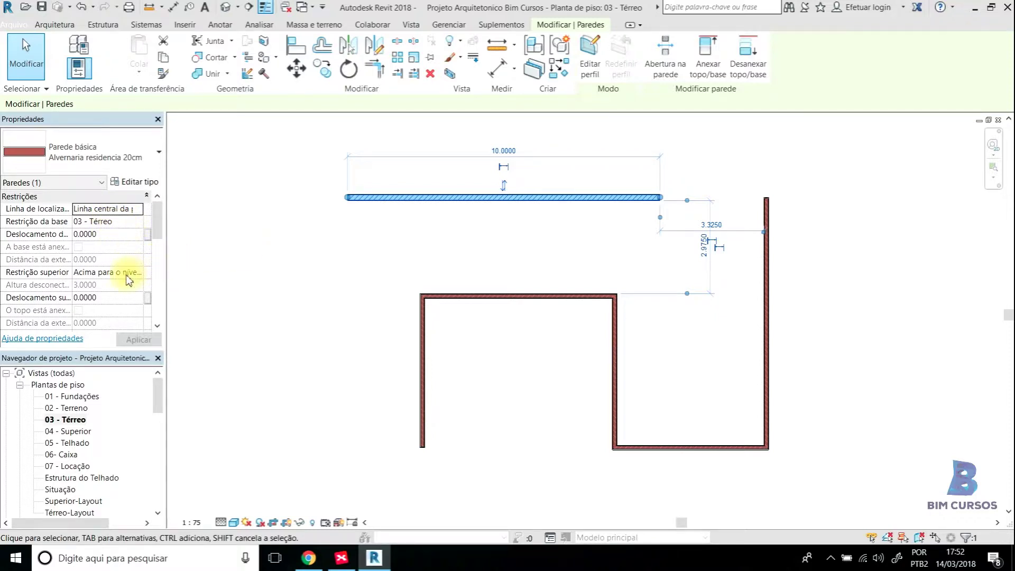
pyautogui.click(139, 273)
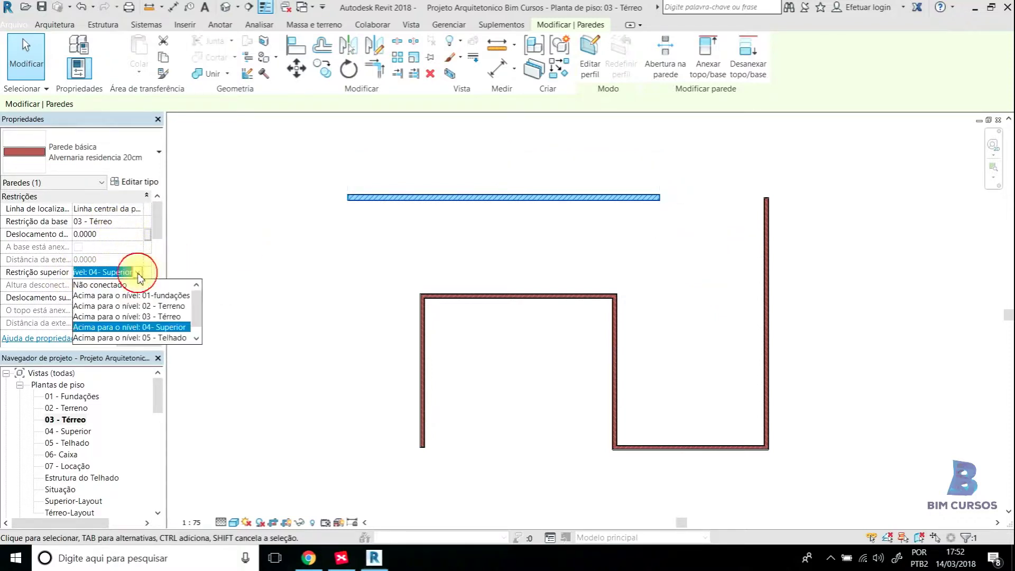
pyautogui.click(138, 273)
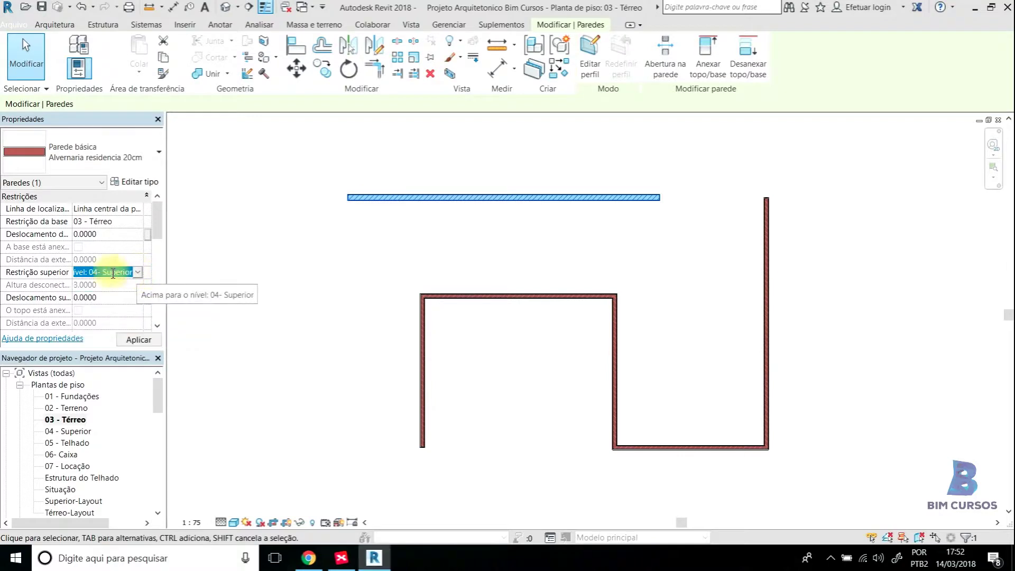
pyautogui.click(473, 250)
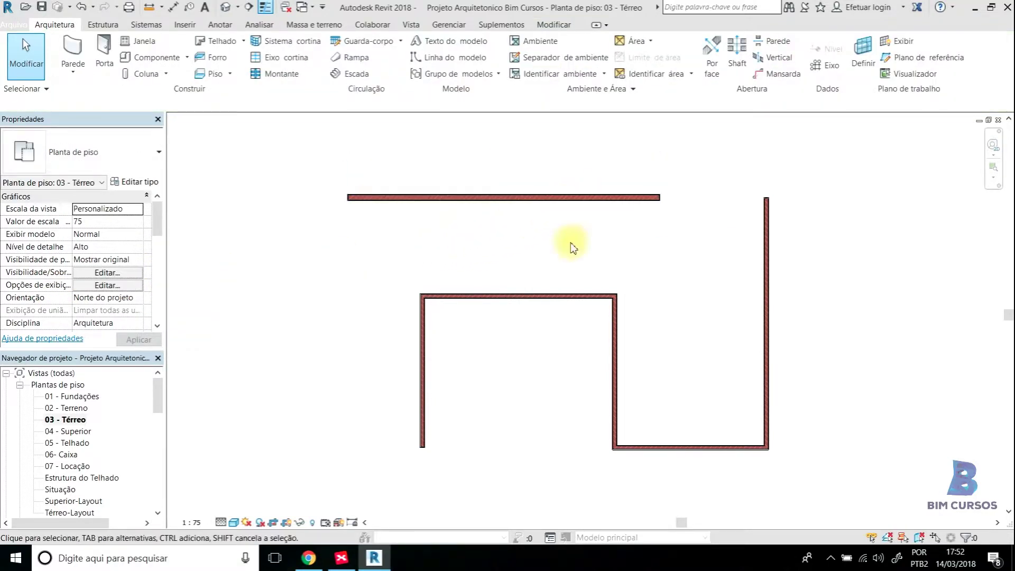
# Step: Change the upper horizontal wall and the tall vertical wall at the far right together to type Alvernaria residencia 13cm
pyautogui.click(540, 197)
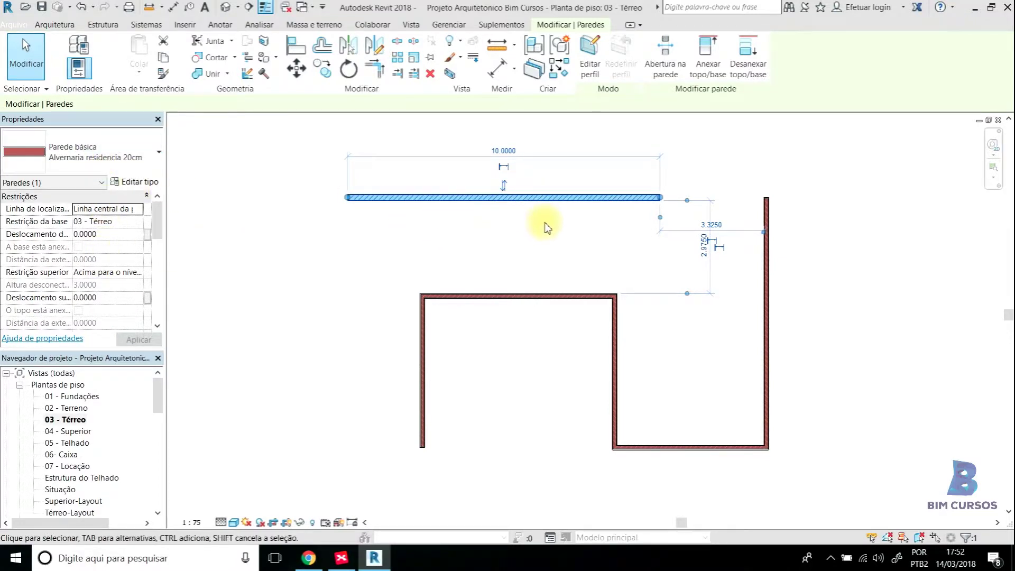
pyautogui.keyDown('ctrl'); pyautogui.click(767, 209); pyautogui.keyUp('ctrl')
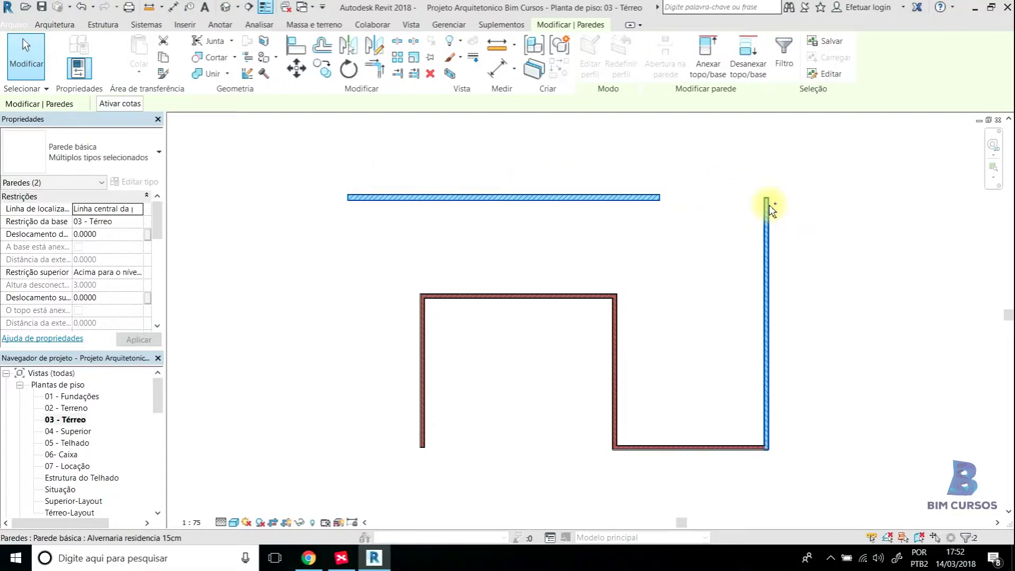
pyautogui.click(113, 157)
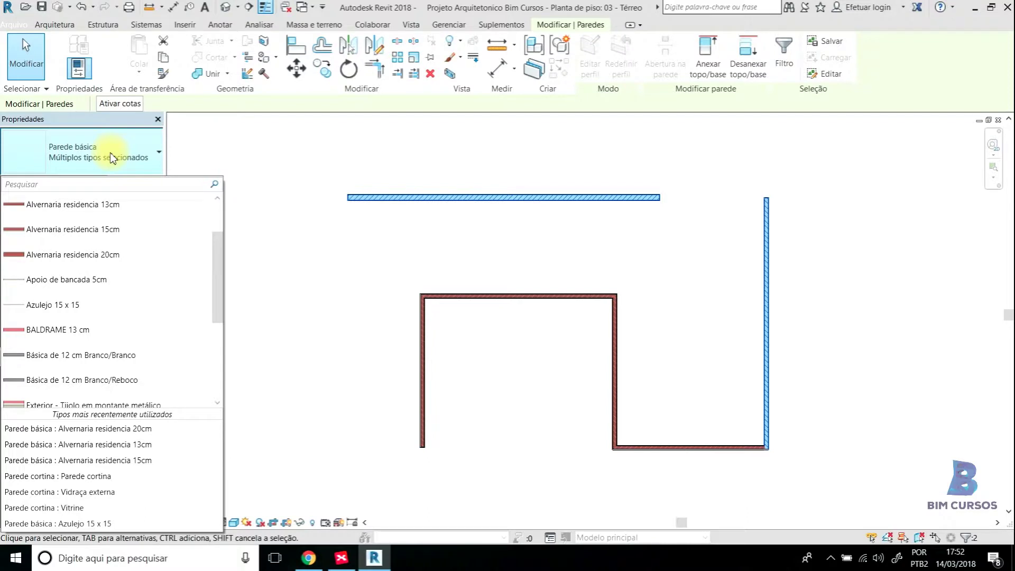
pyautogui.click(104, 206)
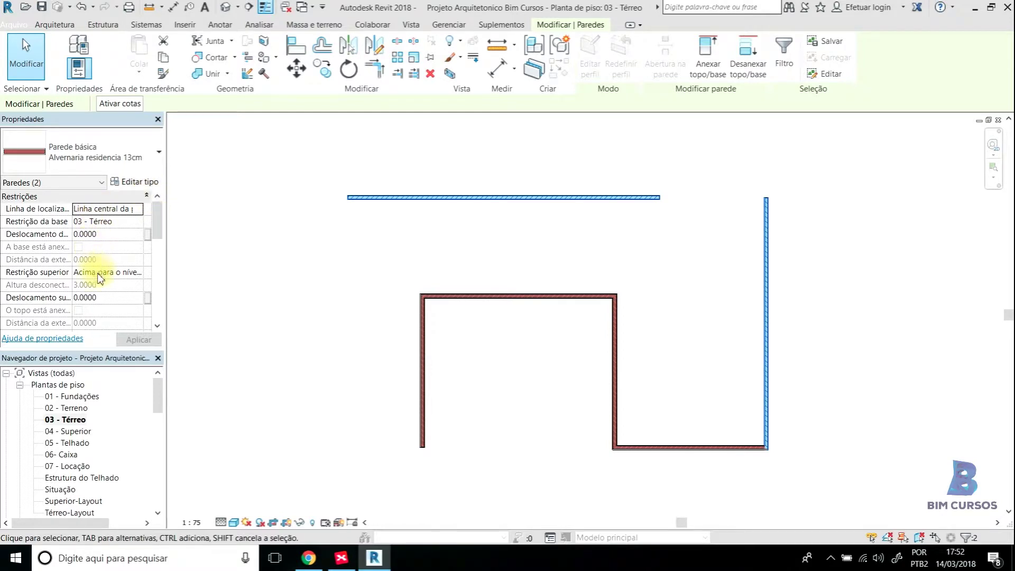
pyautogui.click(553, 236)
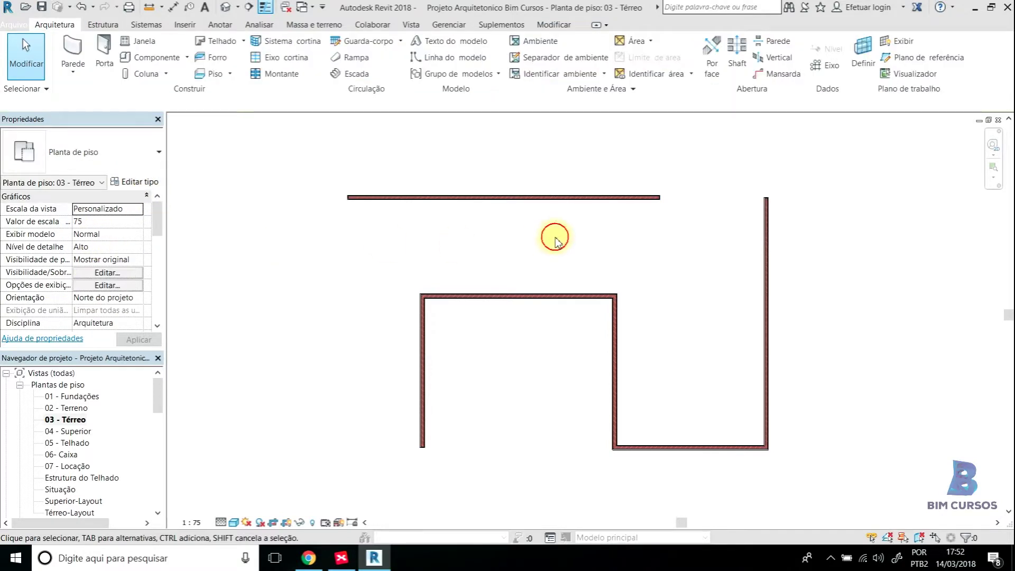
# Step: Select the upper horizontal wall together with the far right vertical wall to check their shared type and properties
pyautogui.click(656, 204)
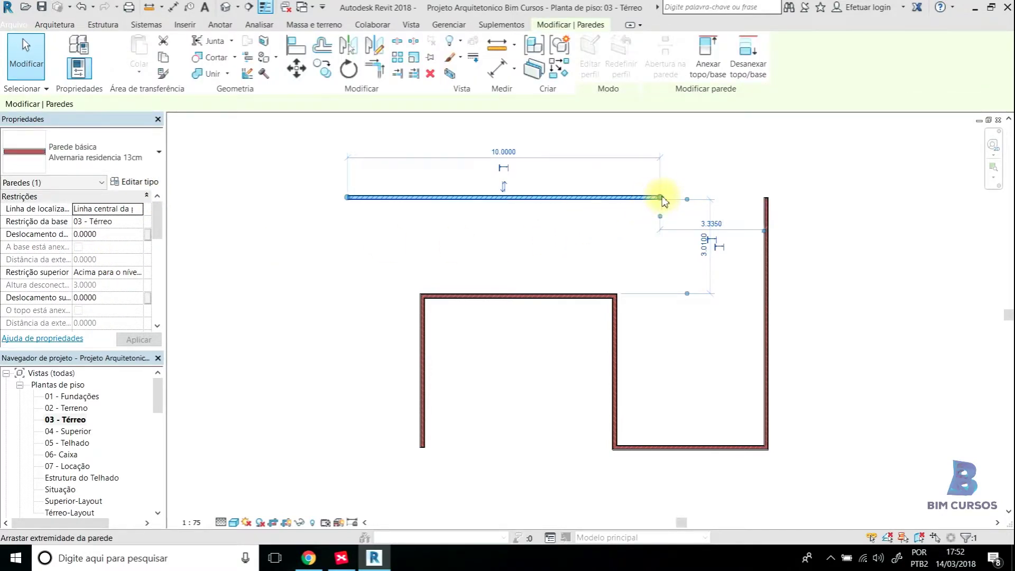
pyautogui.click(626, 172)
pyautogui.click(657, 204)
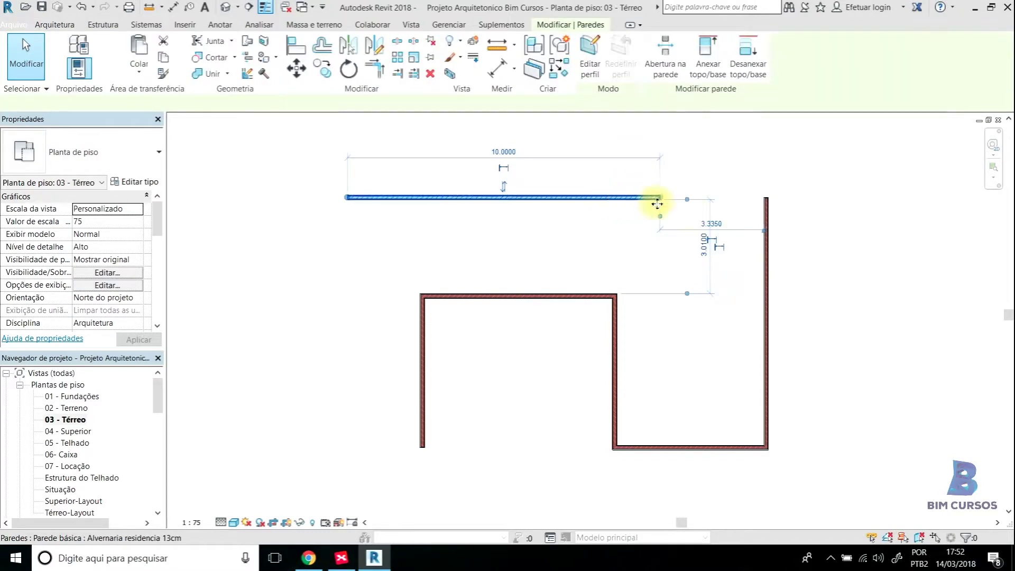
pyautogui.keyDown('ctrl'); pyautogui.click(767, 201); pyautogui.keyUp('ctrl')
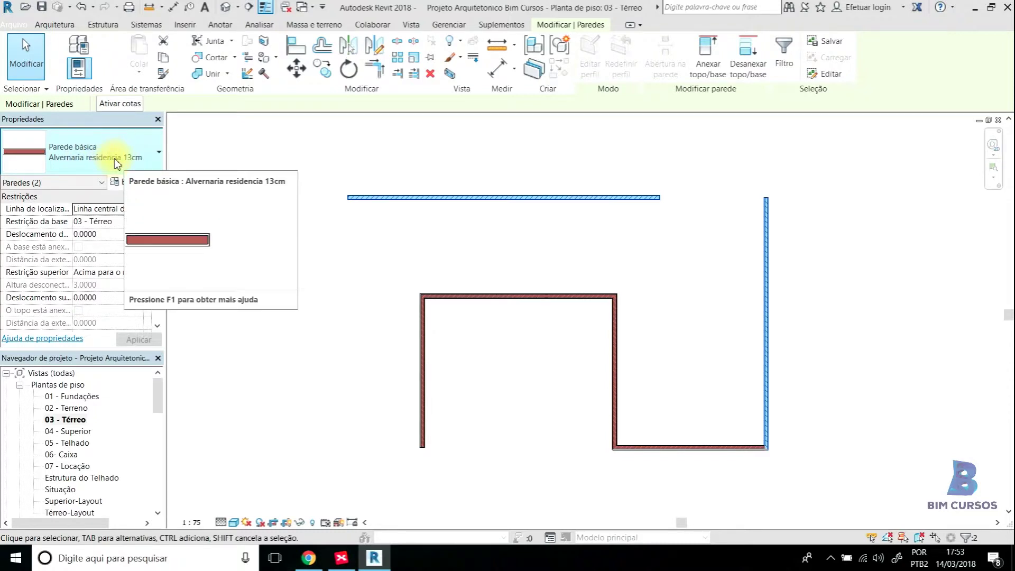
# Step: Set the base constraint of the upper horizontal wall alone to 02 - Terreno
pyautogui.click(397, 181)
pyautogui.click(404, 196)
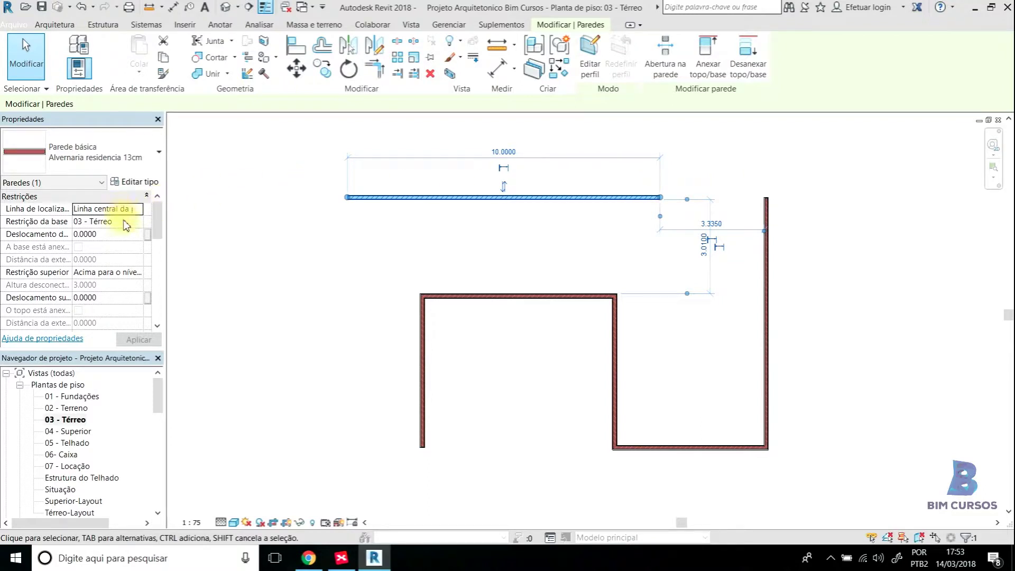
pyautogui.click(137, 222)
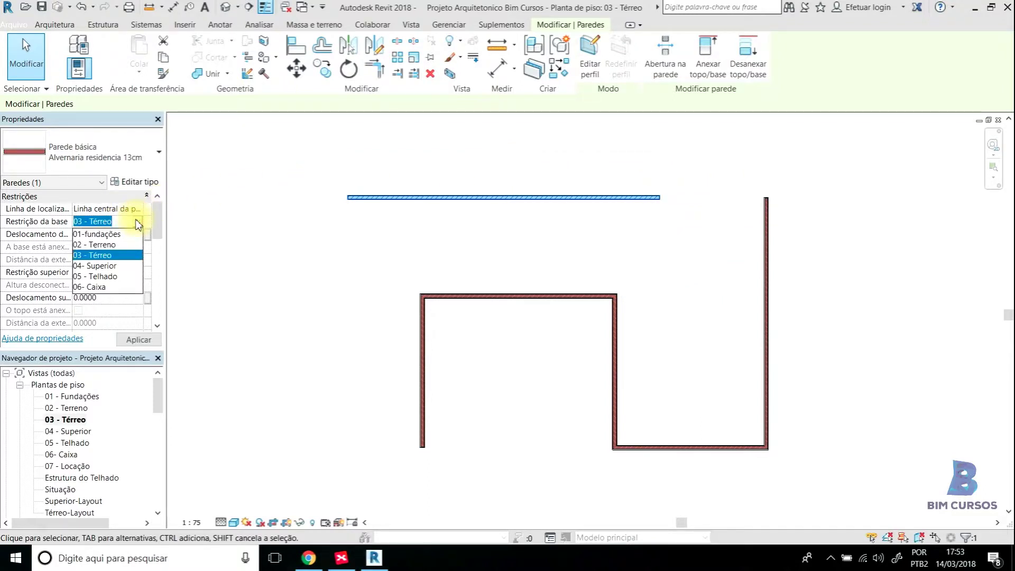
pyautogui.click(102, 245)
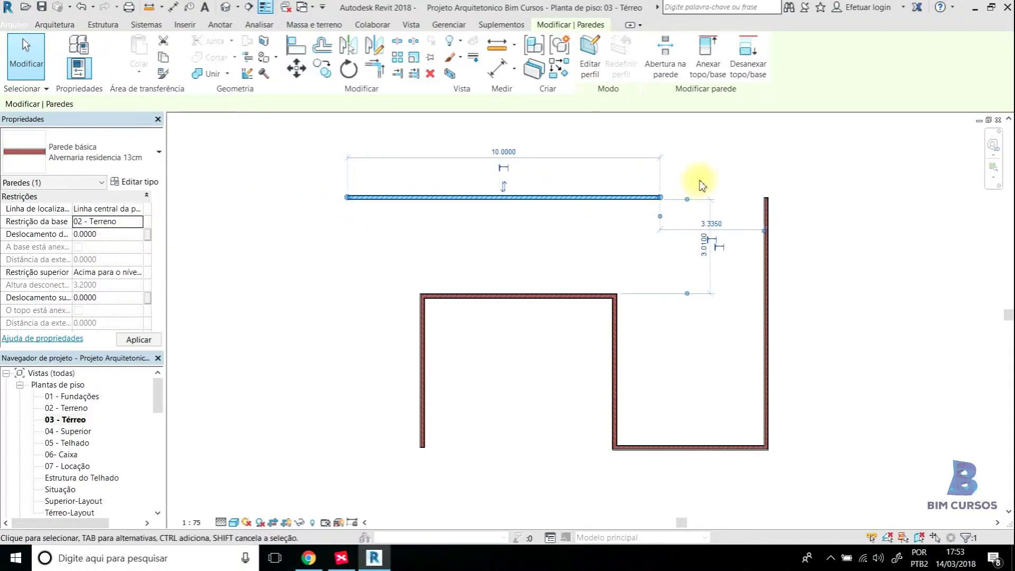
pyautogui.click(696, 218)
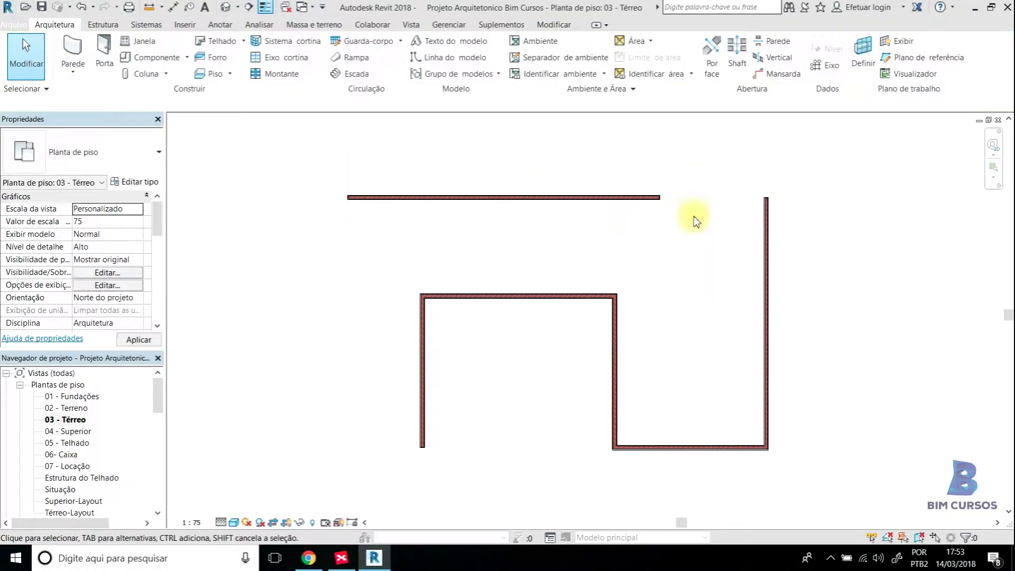
# Step: Set the base constraint of both the upper horizontal wall and the far right vertical wall to 03 - Térreo
pyautogui.click(766, 209)
pyautogui.keyDown('ctrl'); pyautogui.click(641, 199); pyautogui.keyUp('ctrl')
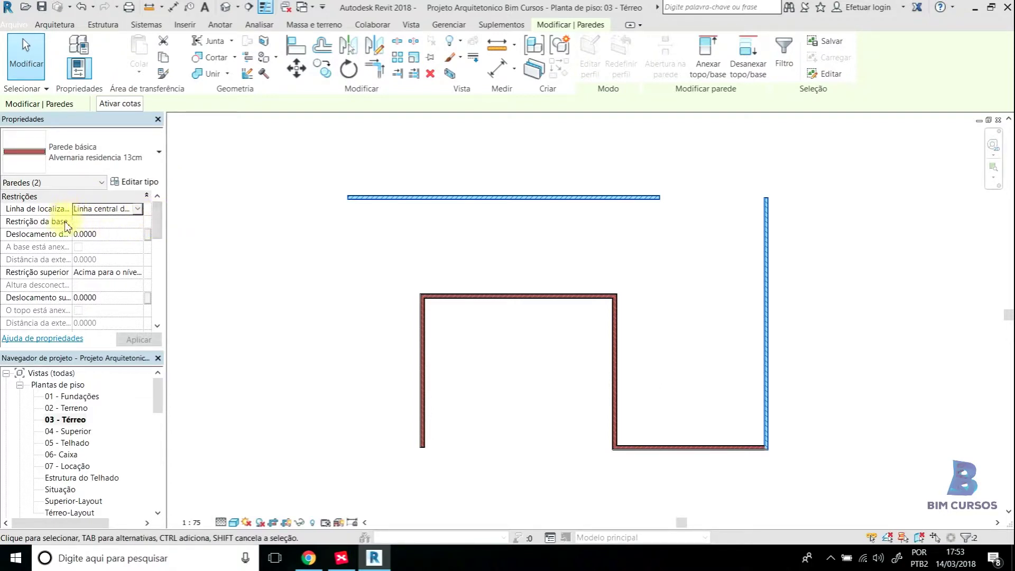
pyautogui.click(138, 223)
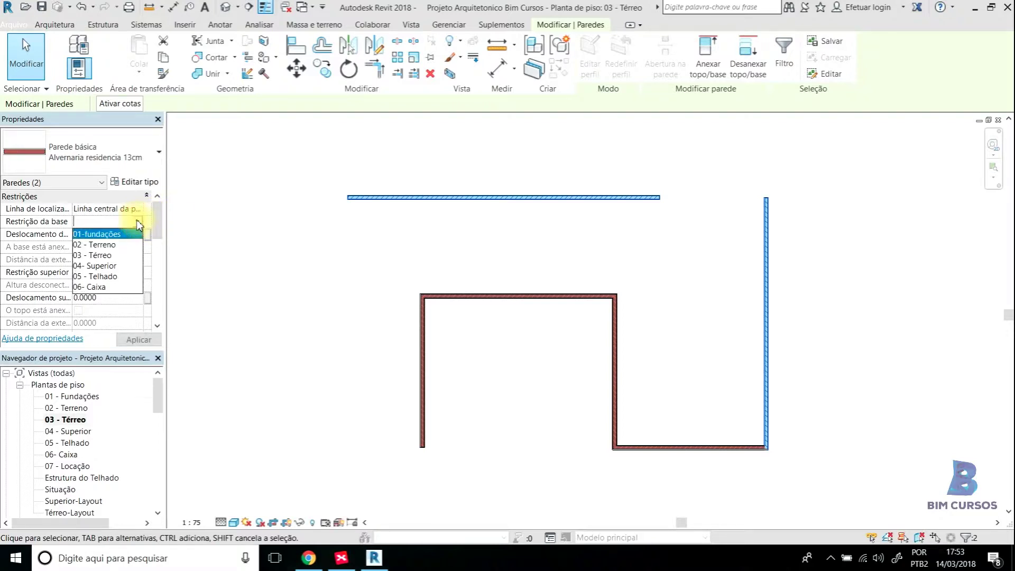
pyautogui.click(108, 259)
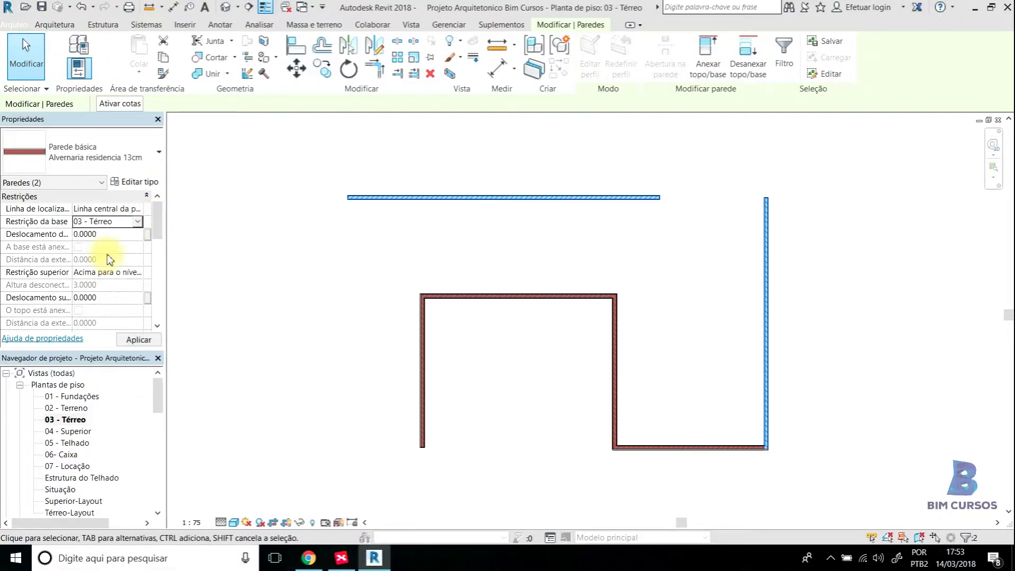
pyautogui.click(620, 258)
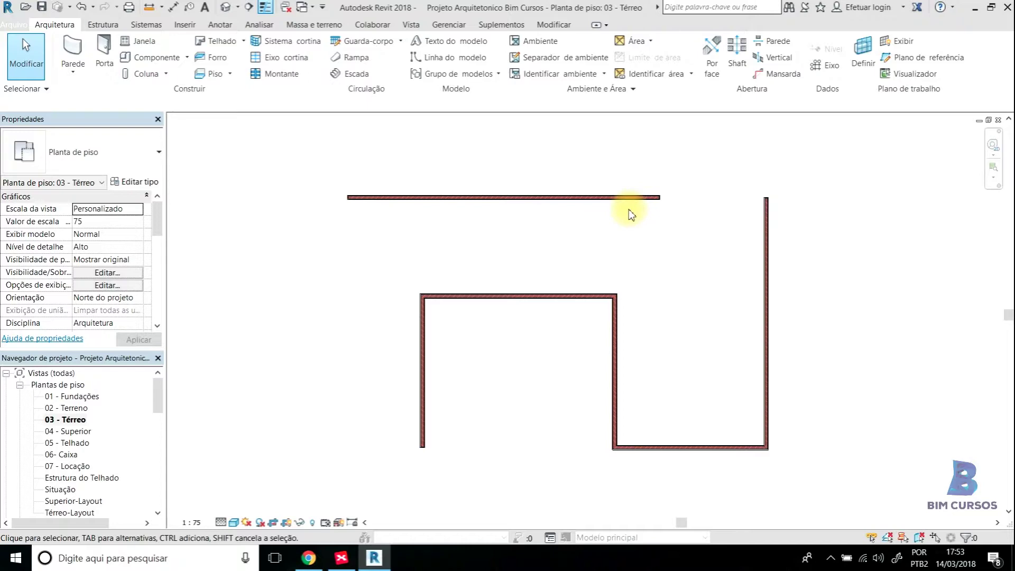
# Step: Delete the five connected walls, keeping only the upper horizontal wall
pyautogui.moveTo(801, 180); pyautogui.dragTo(674, 470)
pyautogui.keyDown('ctrl'); pyautogui.moveTo(646, 251); pyautogui.dragTo(393, 474); pyautogui.keyUp('ctrl')
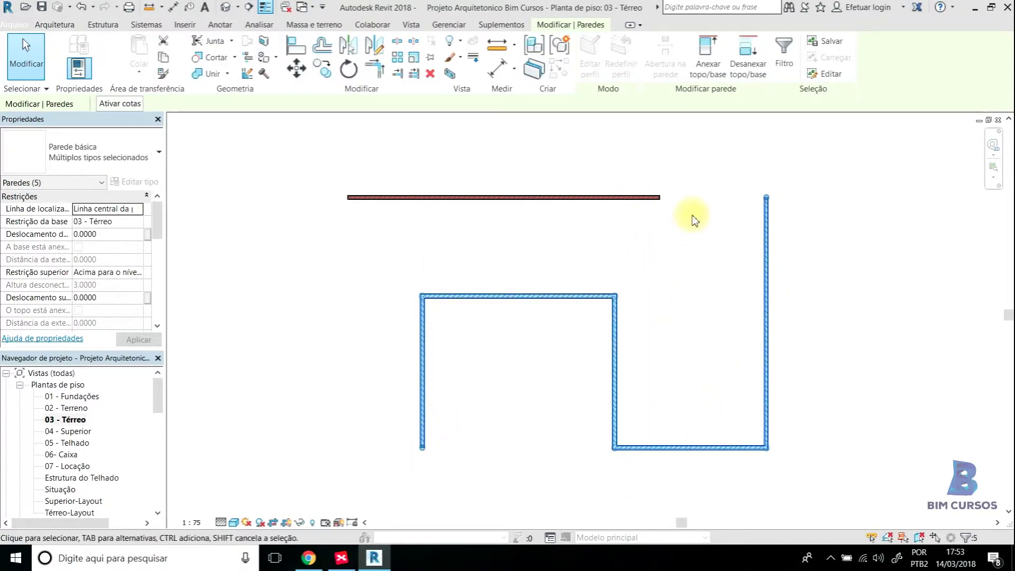
pyautogui.press('Delete')
# Step: Select the remaining wall and examine its length, area and volume properties
pyautogui.click(618, 197)
pyautogui.moveTo(551, 196); pyautogui.dragTo(531, 214)
pyautogui.moveTo(158, 212); pyautogui.dragTo(160, 257)
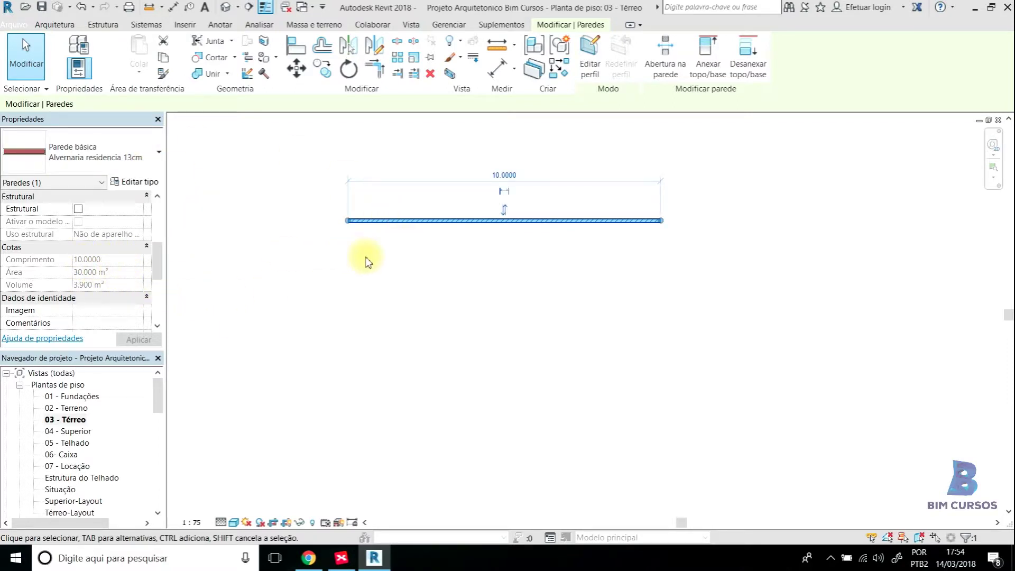
# Step: Open the front elevation from its marker in the plan and inspect the elevation of the 04- Superior level
pyautogui.scroll(-3, 478, 268)
pyautogui.moveTo(571, 401); pyautogui.dragTo(566, 289, button='middle')
pyautogui.doubleClick(547, 430)
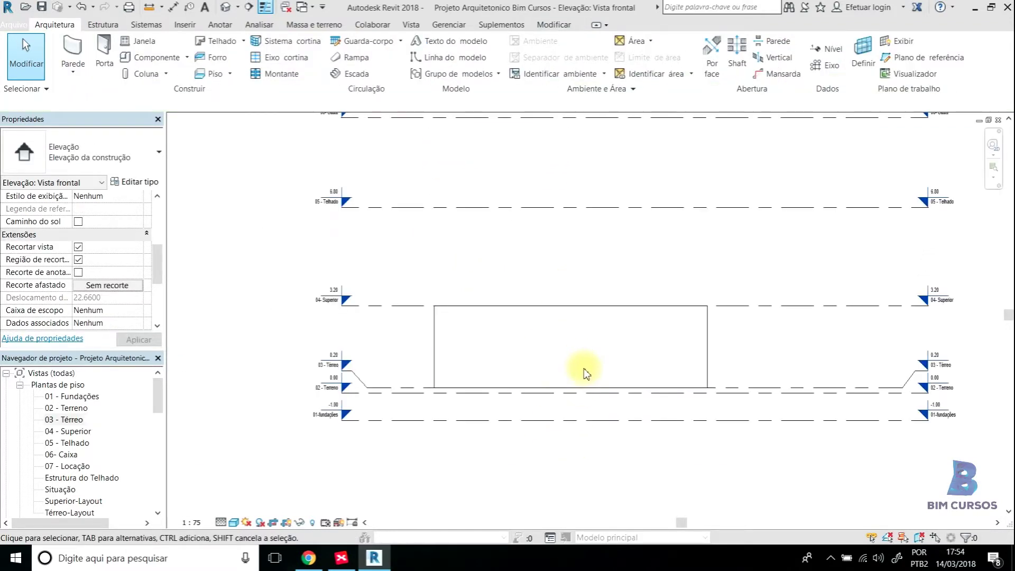
pyautogui.click(798, 306)
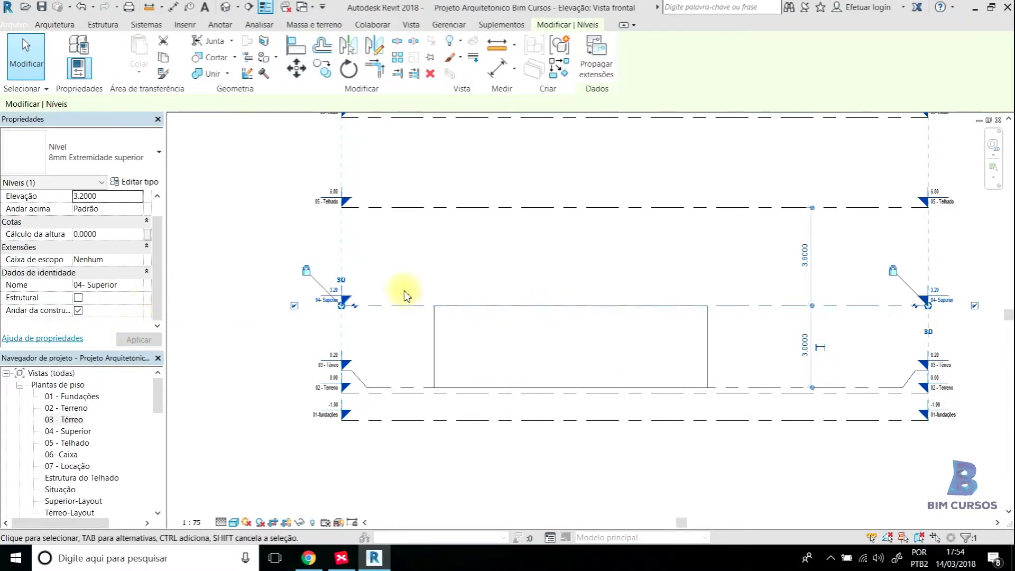
pyautogui.press('Escape')
# Step: Examine the wall's length, area and volume with the wall selected in the front elevation
pyautogui.click(671, 345)
pyautogui.moveTo(157, 237); pyautogui.dragTo(160, 269)
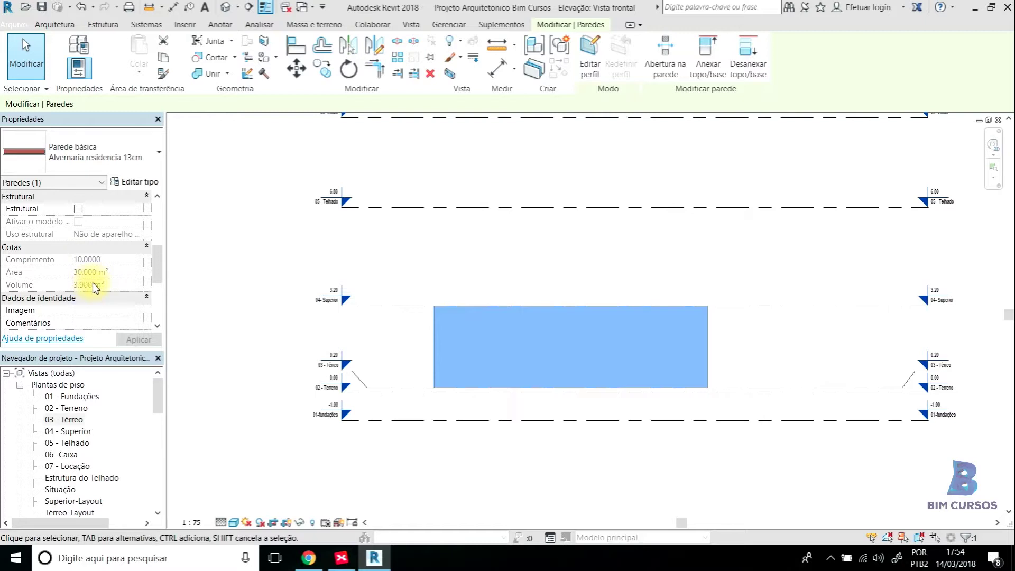
pyautogui.click(518, 246)
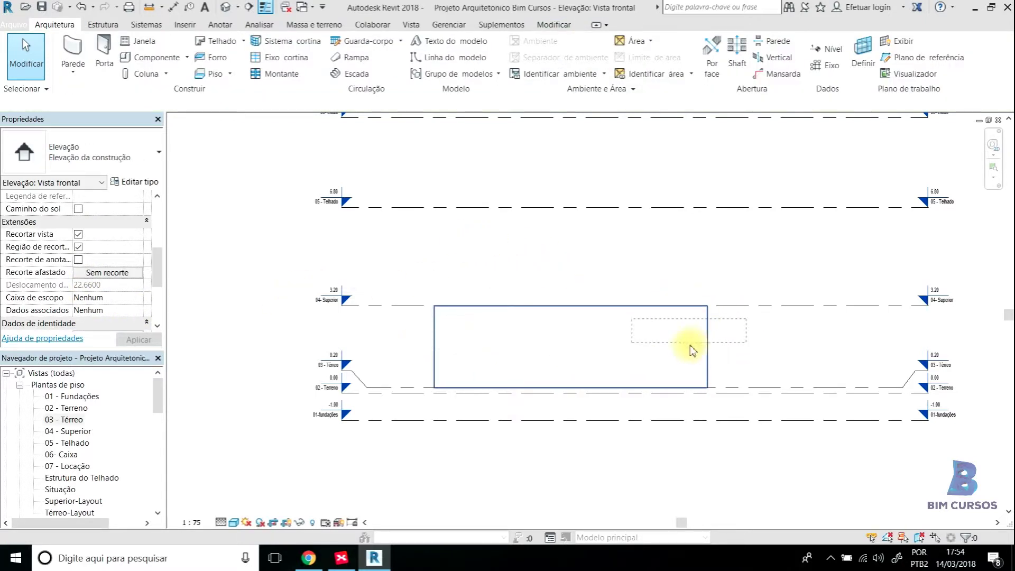
# Step: Open the 03 - Térreo floor plan and frame the horizontal wall
pyautogui.doubleClick(80, 420)
pyautogui.scroll(-1, 626, 299)
pyautogui.scroll(1, 470, 232)
pyautogui.scroll(3, 460, 185)
pyautogui.scroll(2, 459, 184)
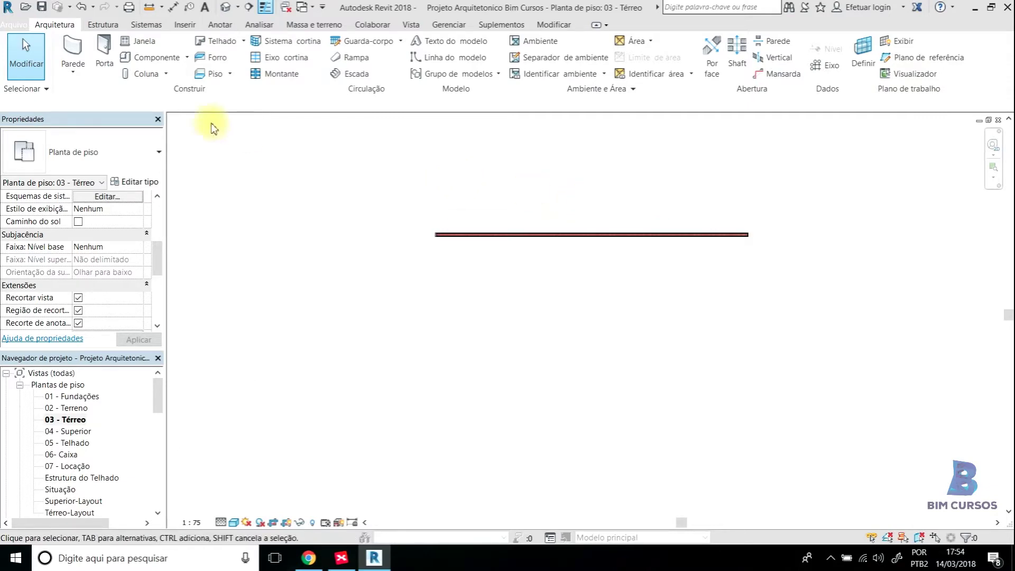
# Step: Draw a 6 m vertical wall of type Alvernaria residencia 13cm, separate from and past the right end of the horizontal wall
pyautogui.click(72, 50)
pyautogui.scroll(-1, 573, 247)
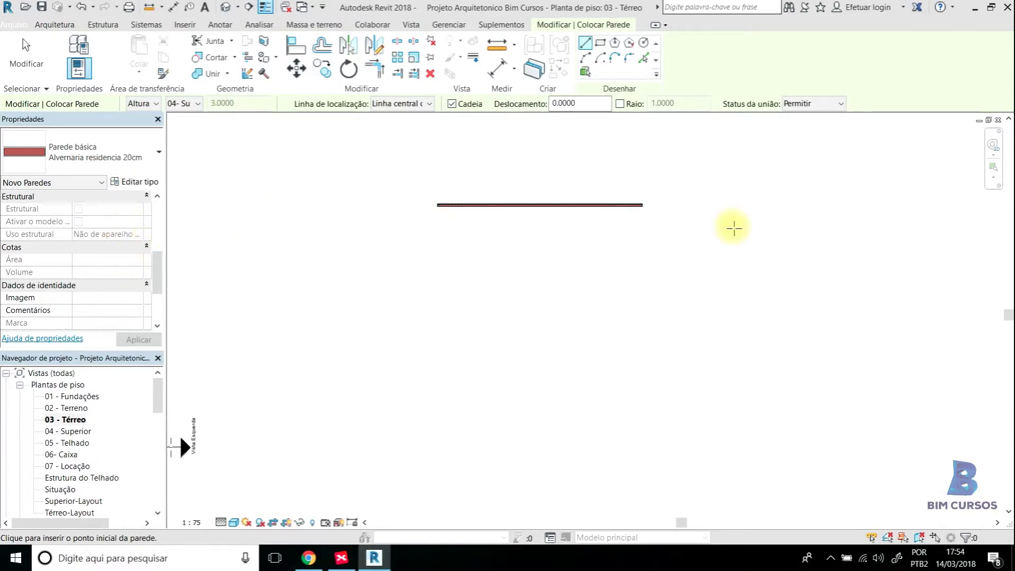
pyautogui.click(710, 206)
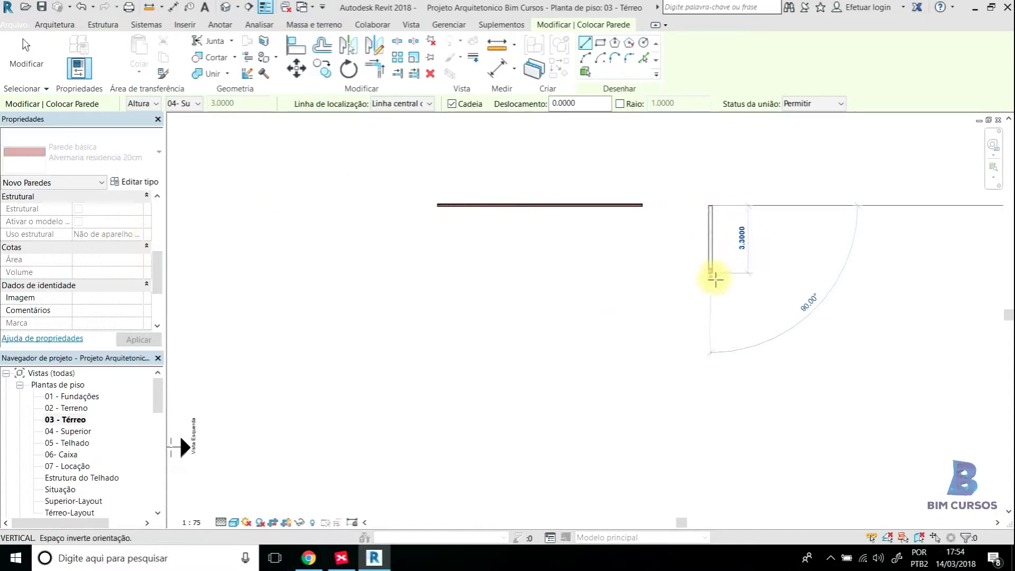
pyautogui.press('Escape')
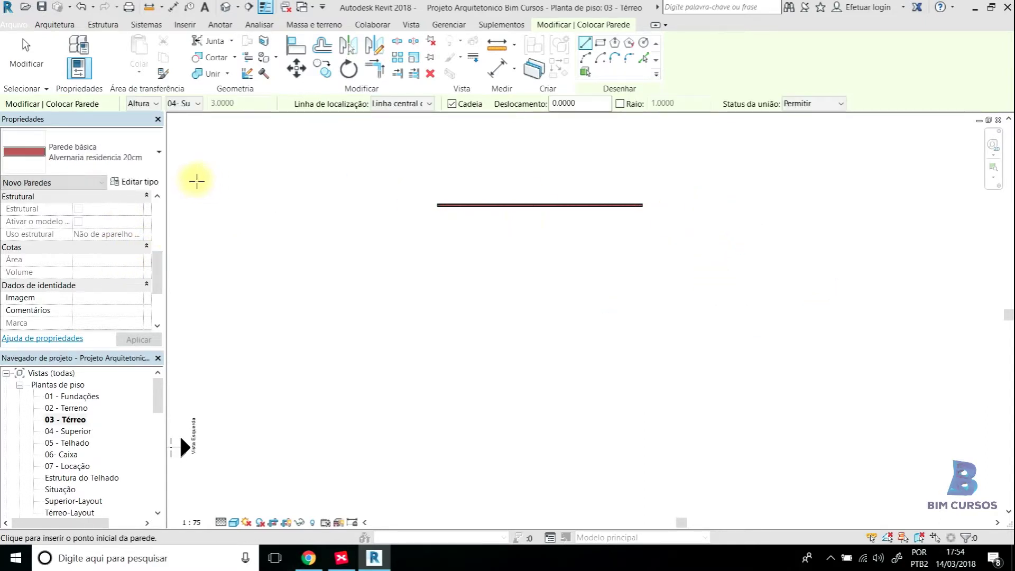
pyautogui.click(150, 157)
pyautogui.click(149, 158)
pyautogui.click(149, 158)
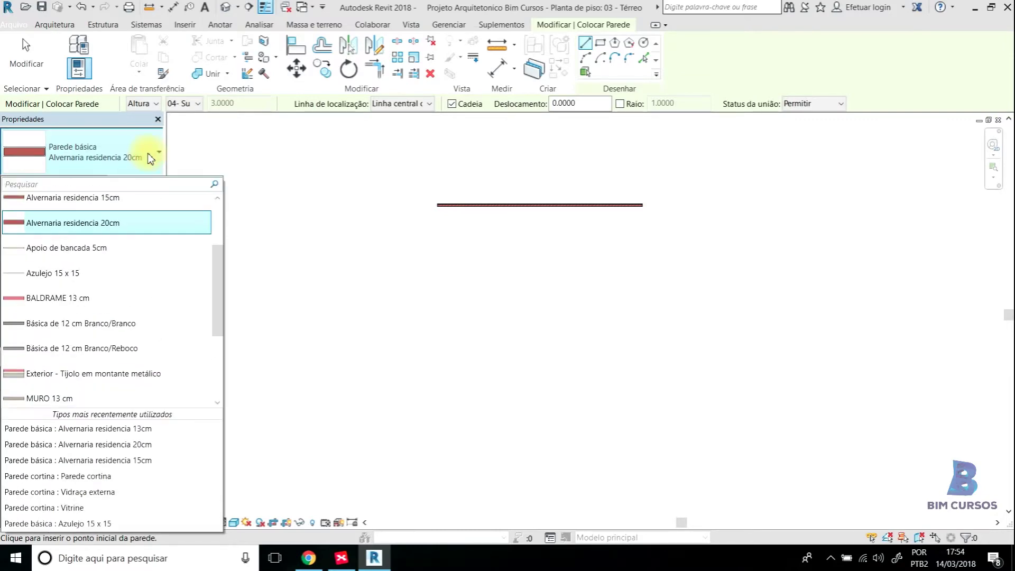
pyautogui.scroll(2, 127, 229)
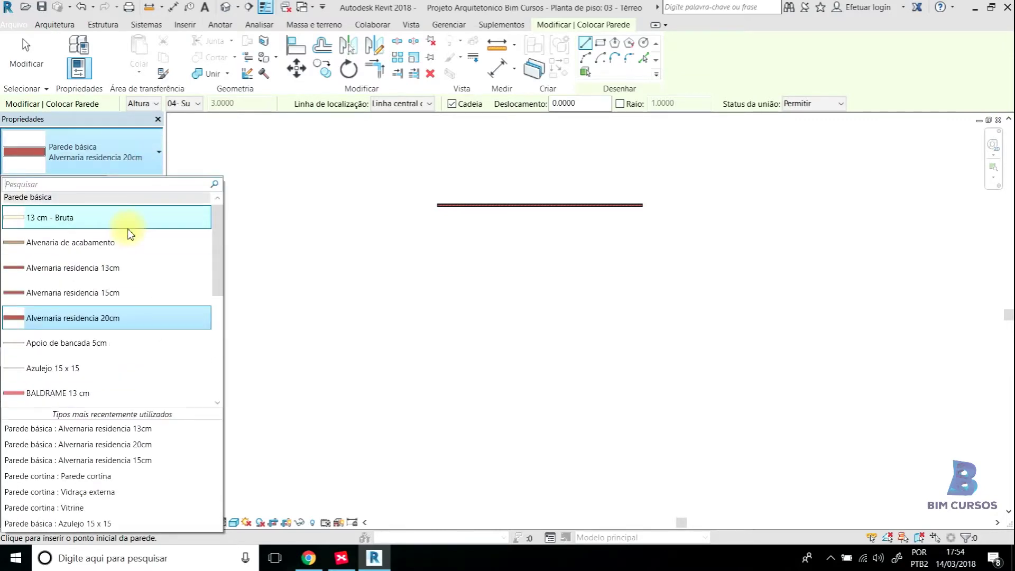
pyautogui.click(114, 270)
pyautogui.click(684, 205)
pyautogui.click(683, 329)
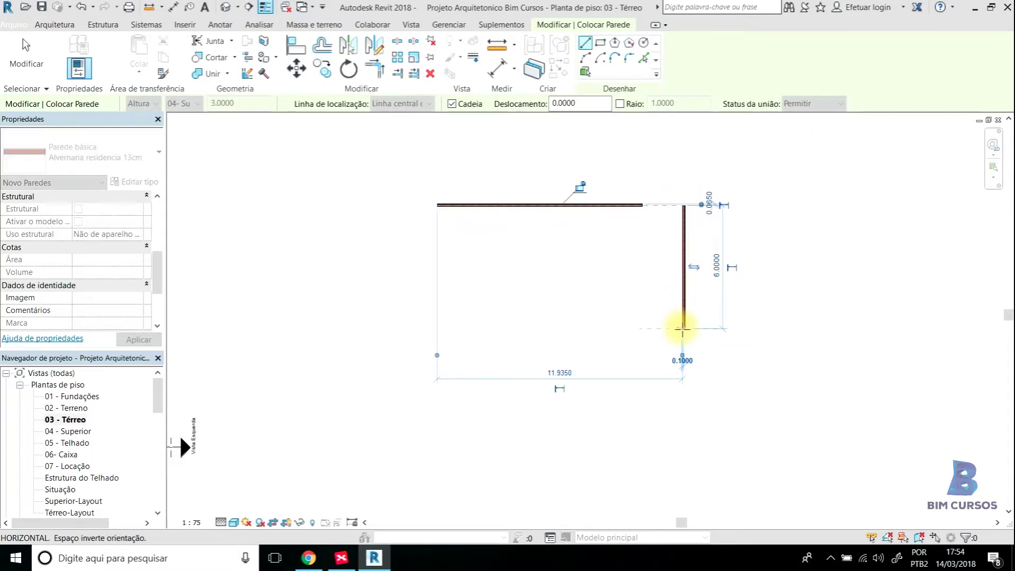
pyautogui.press('Escape')
pyautogui.press('Escape')
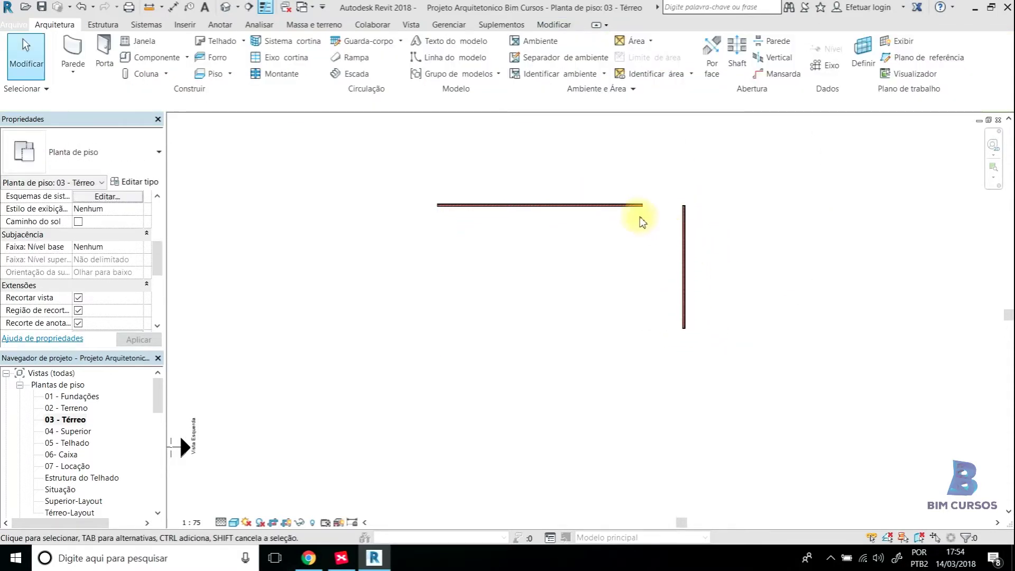
# Step: Select both walls together and examine their length, area and volume properties
pyautogui.moveTo(725, 170); pyautogui.dragTo(606, 251)
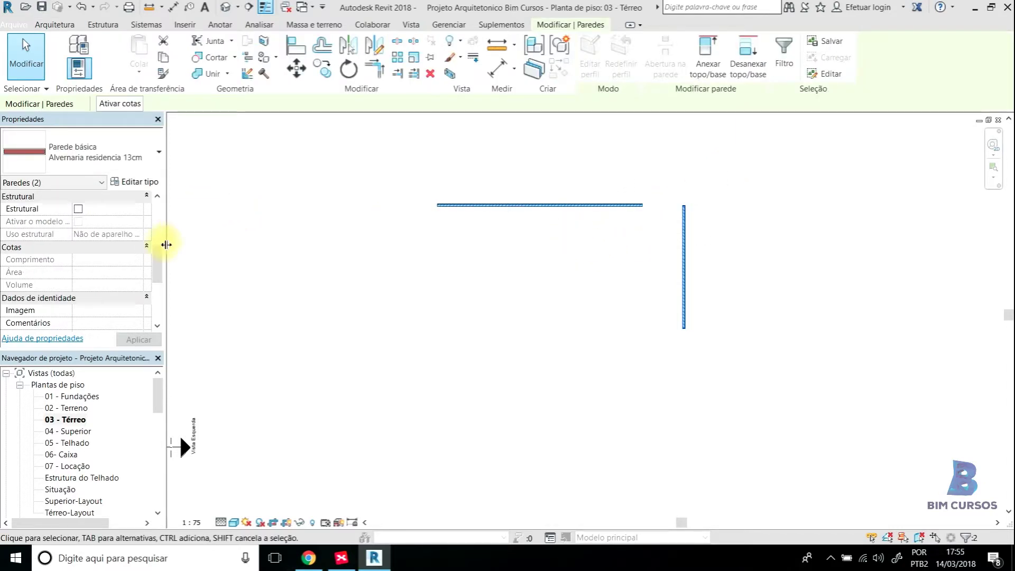
pyautogui.moveTo(158, 254)
pyautogui.mouseDown()
pyautogui.moveTo(153, 201)
pyautogui.moveTo(155, 257)
pyautogui.mouseUp()
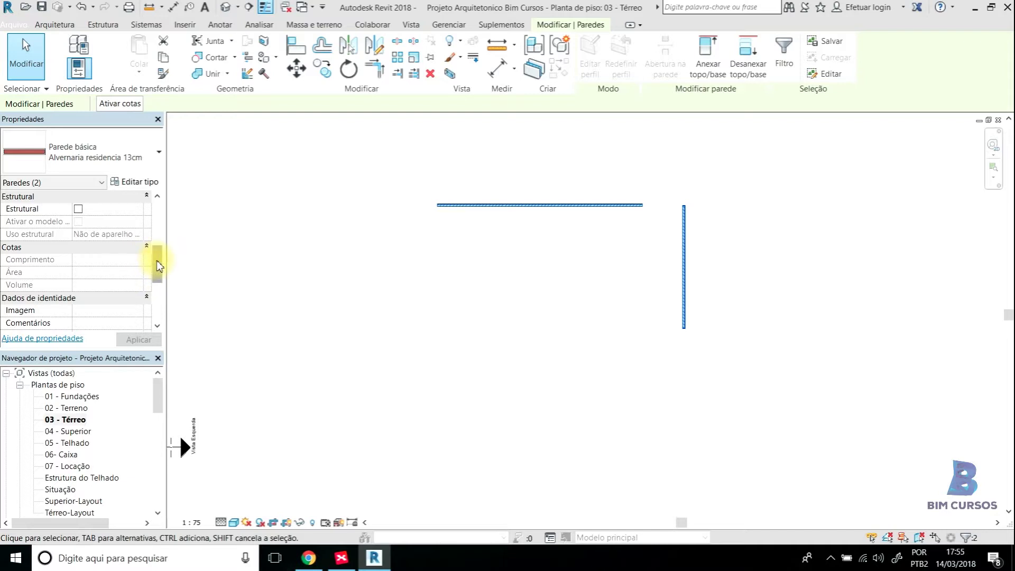
pyautogui.moveTo(157, 259); pyautogui.dragTo(156, 256)
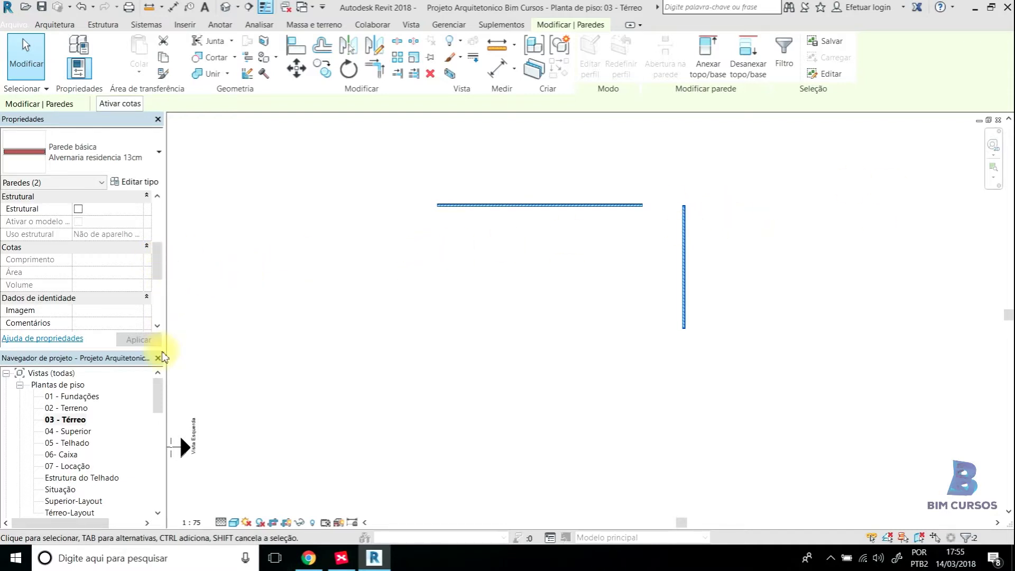
# Step: Locate the Tabela de parede schedule in the project browser
pyautogui.moveTo(159, 390); pyautogui.dragTo(158, 478)
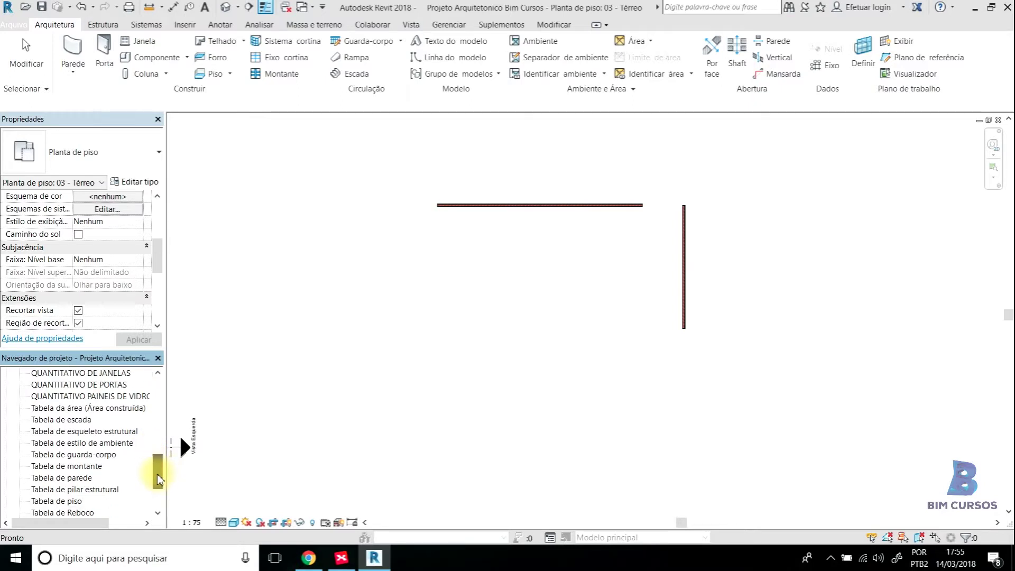
pyautogui.moveTo(159, 478); pyautogui.dragTo(159, 482)
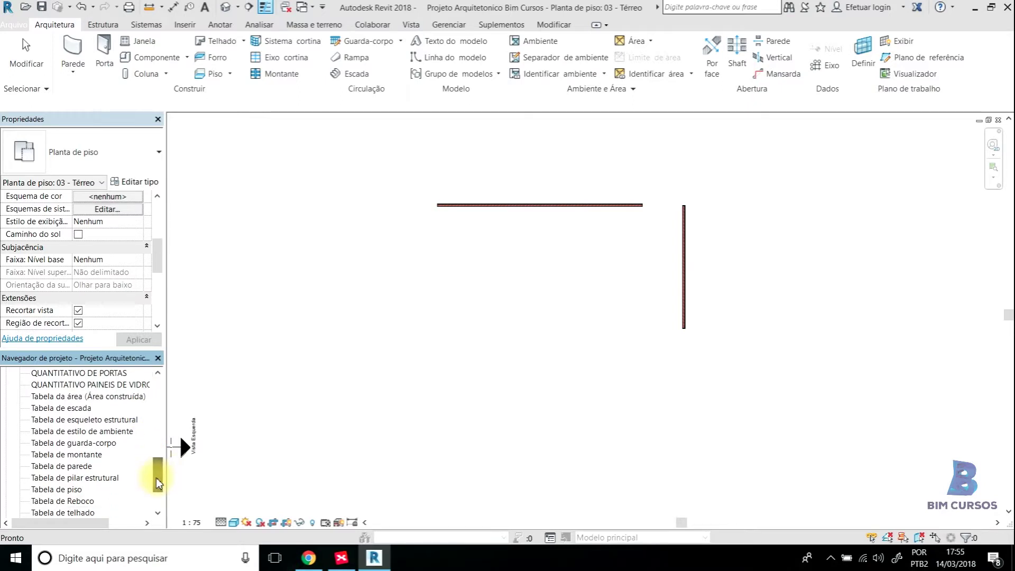
pyautogui.click(80, 467)
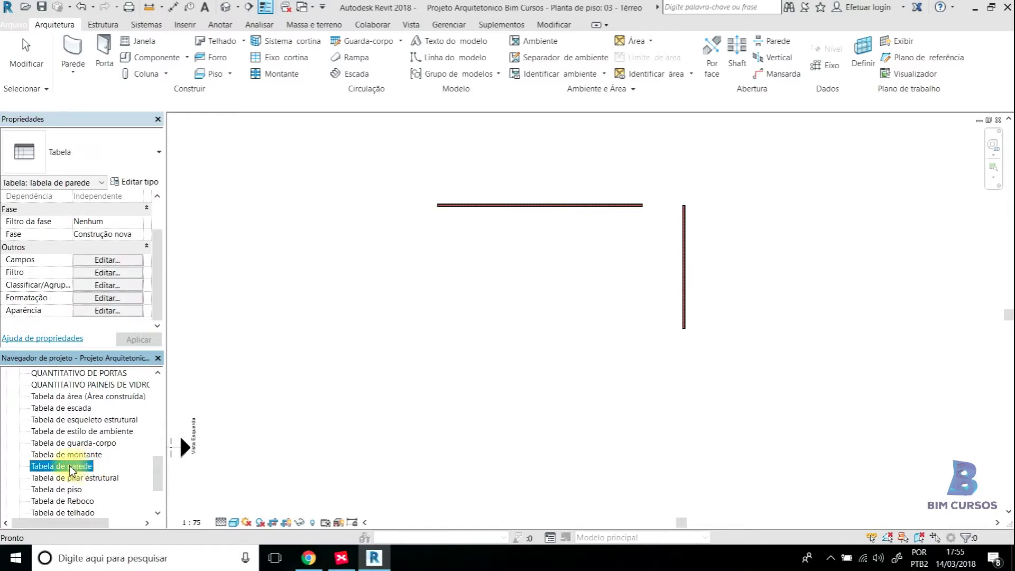
# Step: Collapse the Plantas de piso, Elevações and Tabelas/Quantidades groups in the project browser
pyautogui.moveTo(156, 465); pyautogui.dragTo(157, 383)
pyautogui.click(19, 385)
pyautogui.click(19, 385)
pyautogui.moveTo(157, 392)
pyautogui.mouseDown()
pyautogui.moveTo(156, 465)
pyautogui.moveTo(157, 380)
pyautogui.mouseUp()
pyautogui.click(20, 385)
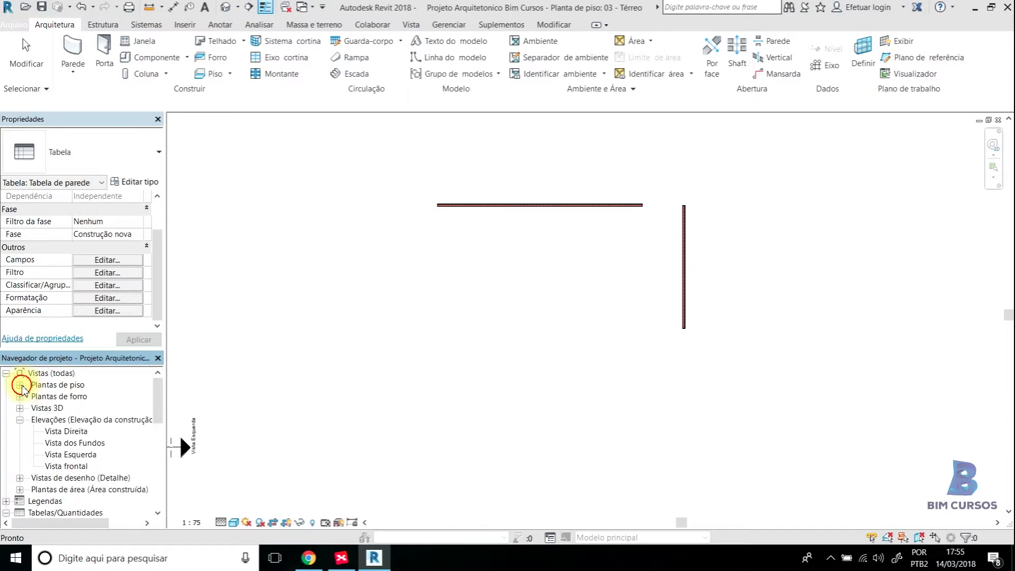
pyautogui.click(20, 421)
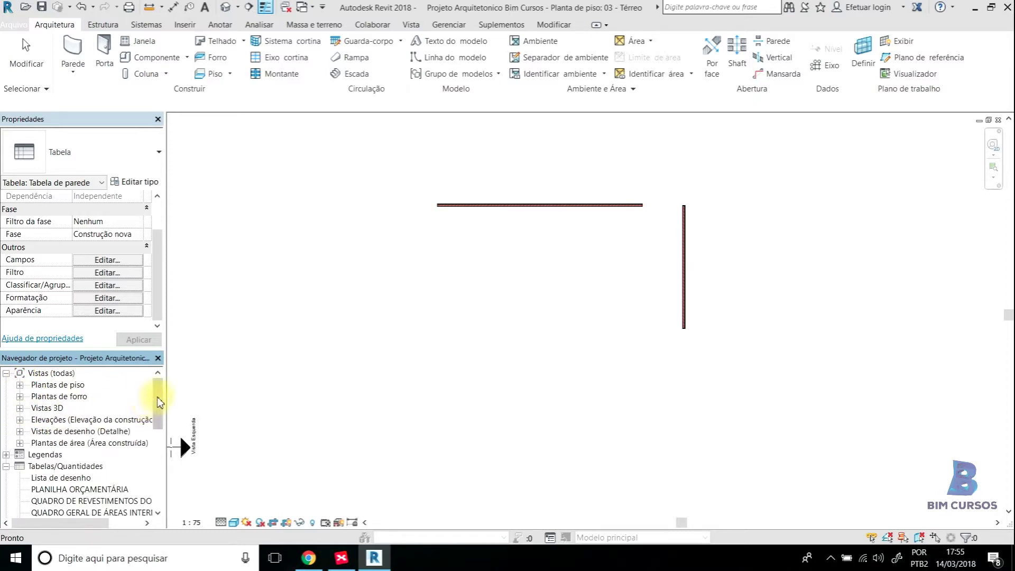
pyautogui.moveTo(156, 397); pyautogui.dragTo(156, 414)
pyautogui.click(6, 408)
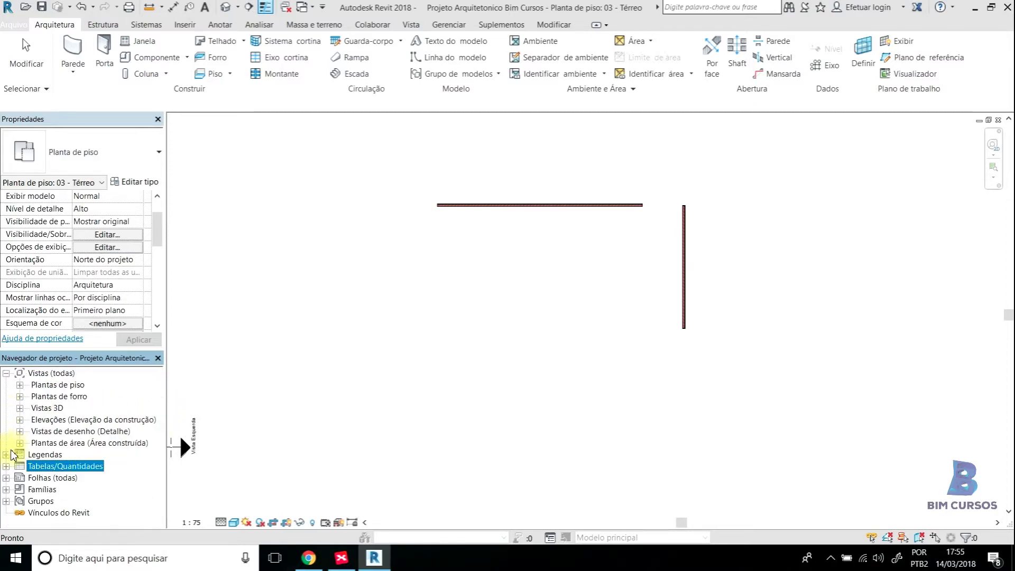
# Step: Open the Tabela de parede schedule and examine the area, volume and length listed for the walls
pyautogui.click(6, 466)
pyautogui.moveTo(154, 426); pyautogui.dragTo(139, 461)
pyautogui.click(86, 444)
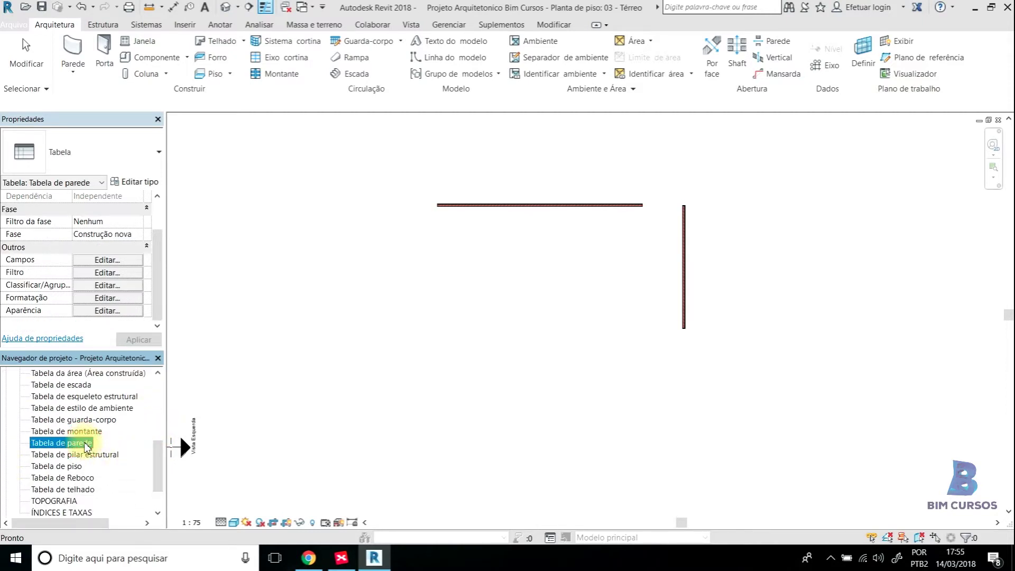
pyautogui.doubleClick(86, 446)
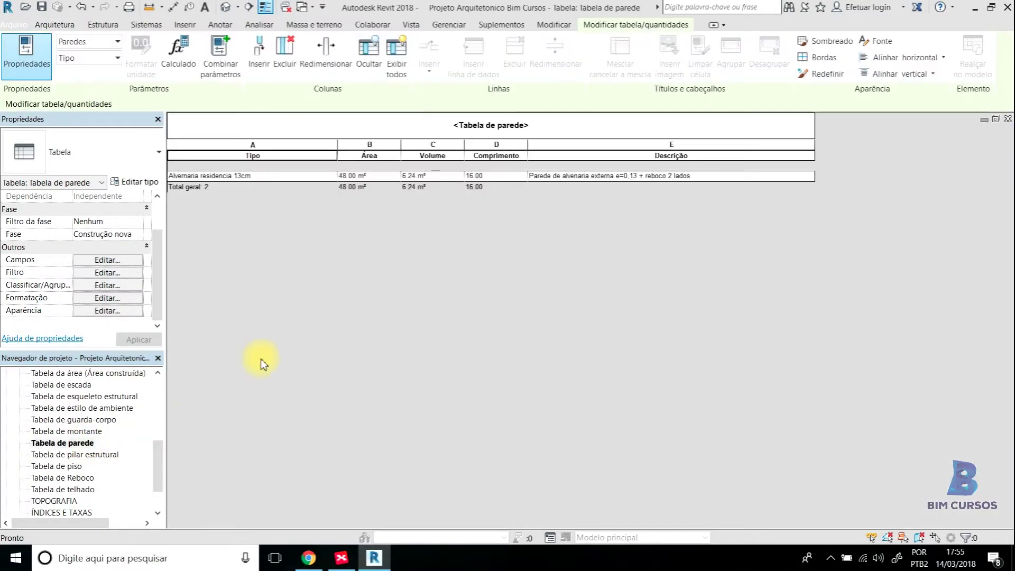
pyautogui.click(357, 179)
pyautogui.click(422, 179)
pyautogui.click(478, 177)
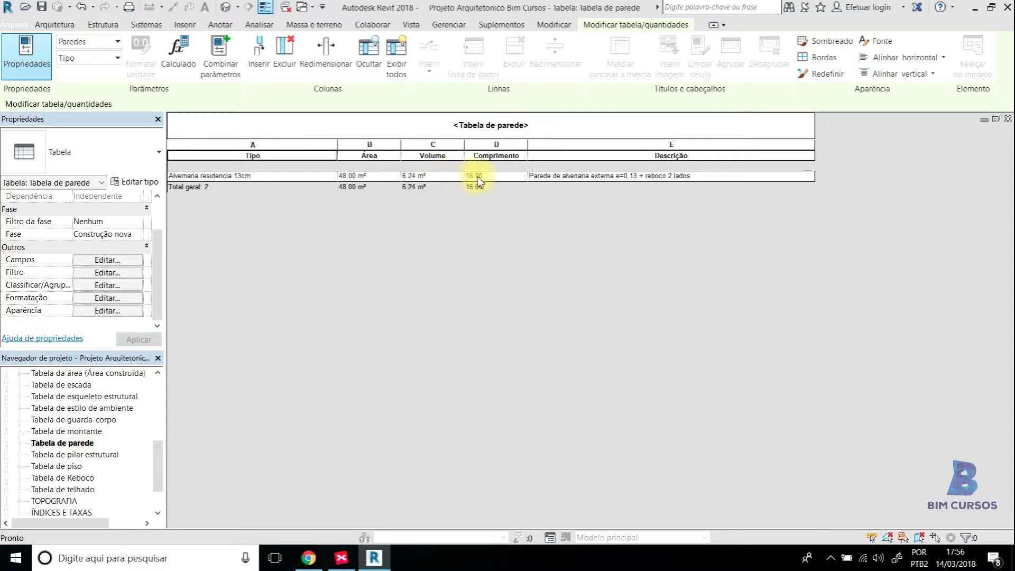
# Step: Return to the 03 - Térreo floor plan and shorten the vertical wall from its upper end to about 5 m
pyautogui.moveTo(158, 453); pyautogui.dragTo(155, 389)
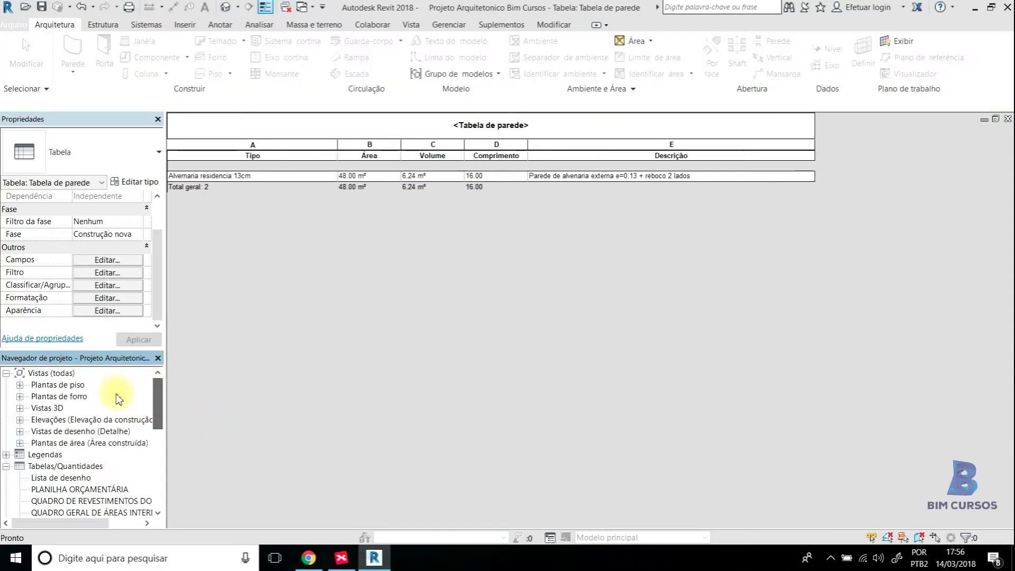
pyautogui.click(20, 386)
pyautogui.doubleClick(66, 420)
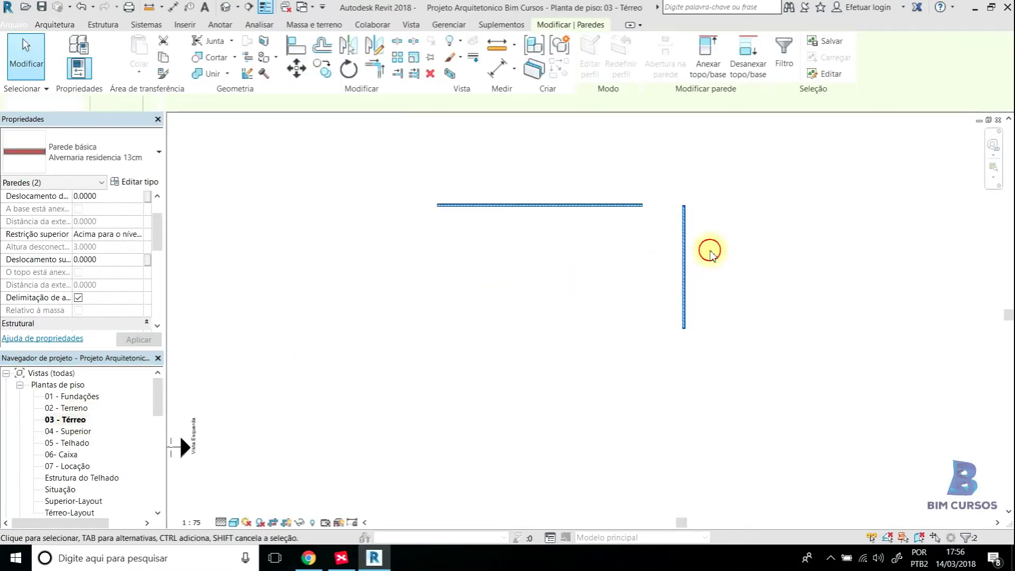
pyautogui.click(706, 251)
pyautogui.click(688, 254)
pyautogui.press('r')
pyautogui.press('o')
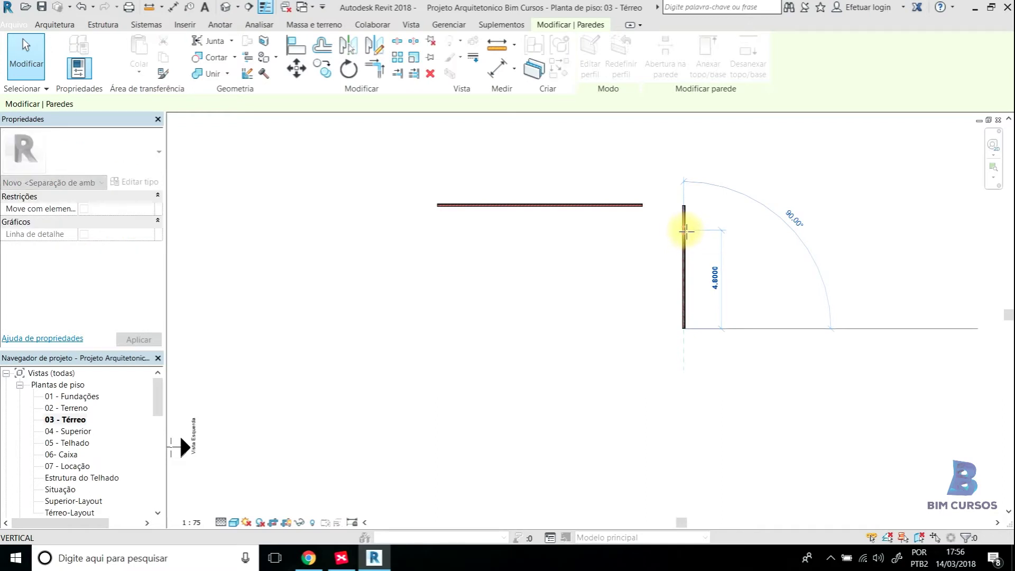
pyautogui.press('Escape')
pyautogui.press('Escape')
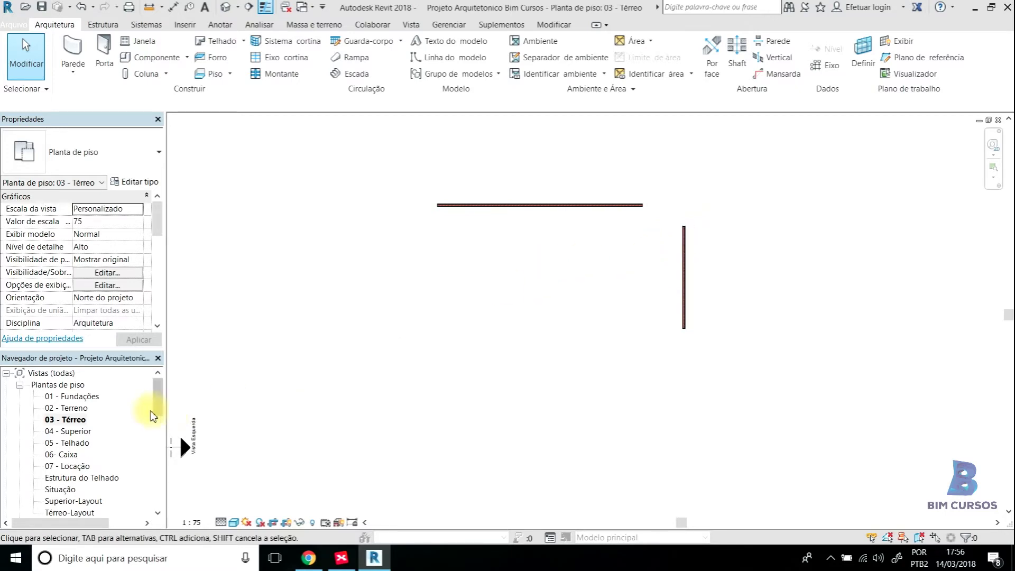
# Step: Reopen the Tabela de parede schedule and check the updated area, volume and length of the walls
pyautogui.moveTo(155, 394); pyautogui.dragTo(157, 479)
pyautogui.click(81, 434)
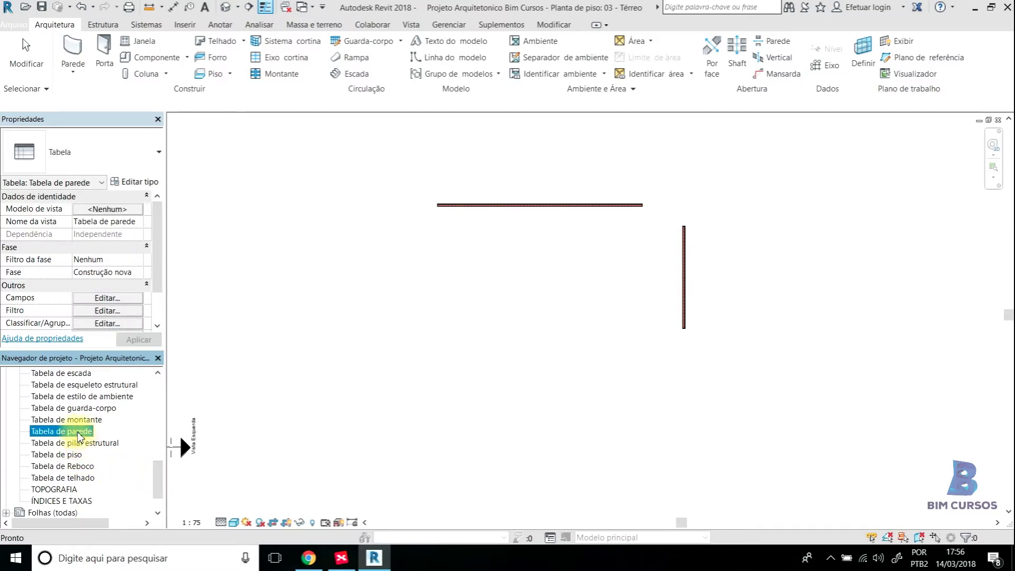
pyautogui.doubleClick(78, 434)
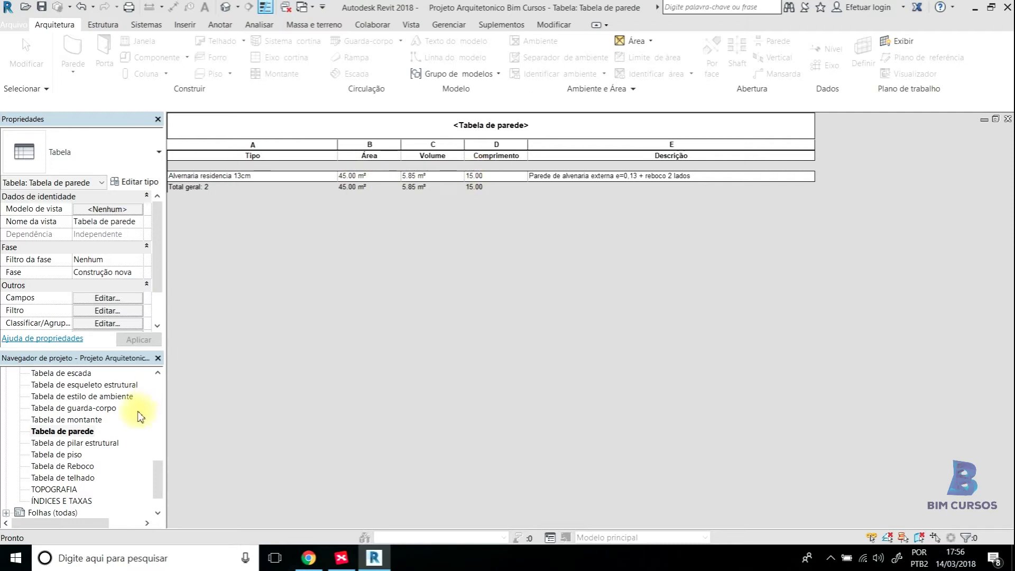
# Step: Go back to the 03 - Térreo floor plan and check the horizontal wall's length and its distances to the vertical wall
pyautogui.moveTo(158, 475); pyautogui.dragTo(153, 386)
pyautogui.click(73, 421)
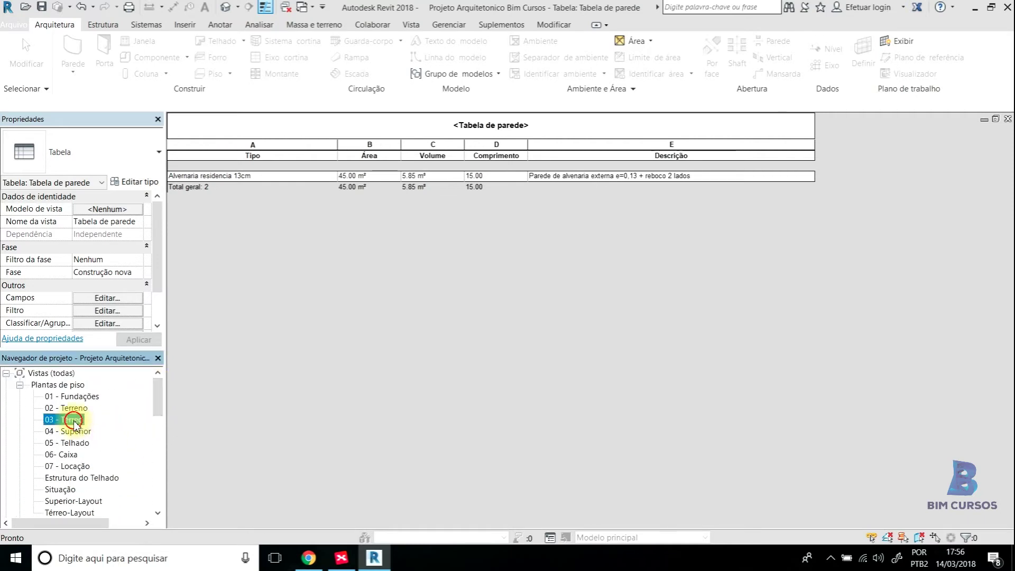
pyautogui.doubleClick(73, 421)
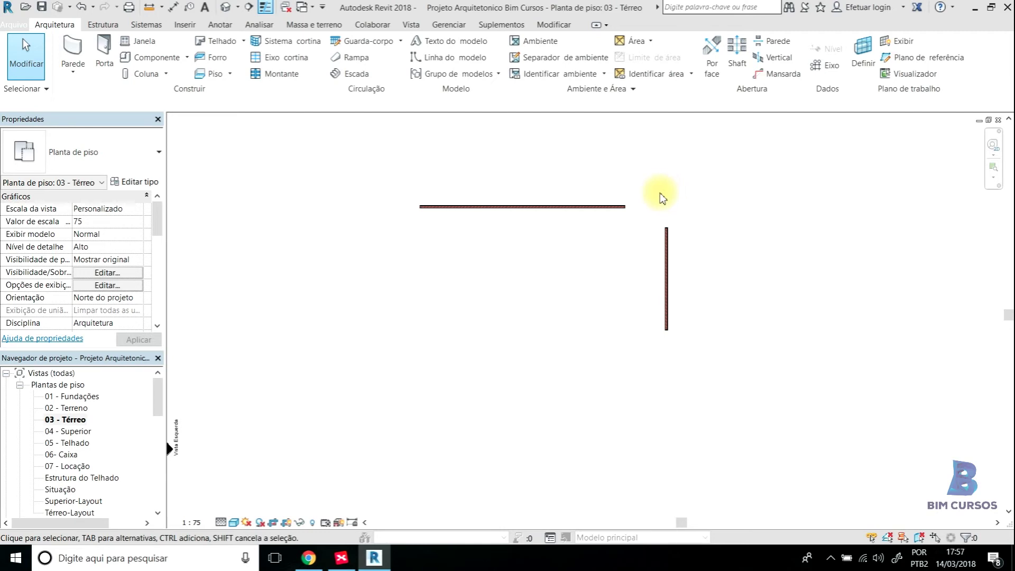
pyautogui.scroll(-1, 632, 206)
pyautogui.moveTo(632, 206)
pyautogui.mouseDown(button='middle')
pyautogui.moveTo(645, 192)
pyautogui.moveTo(641, 231)
pyautogui.moveTo(627, 219)
pyautogui.mouseUp(button='middle')
pyautogui.click(626, 219)
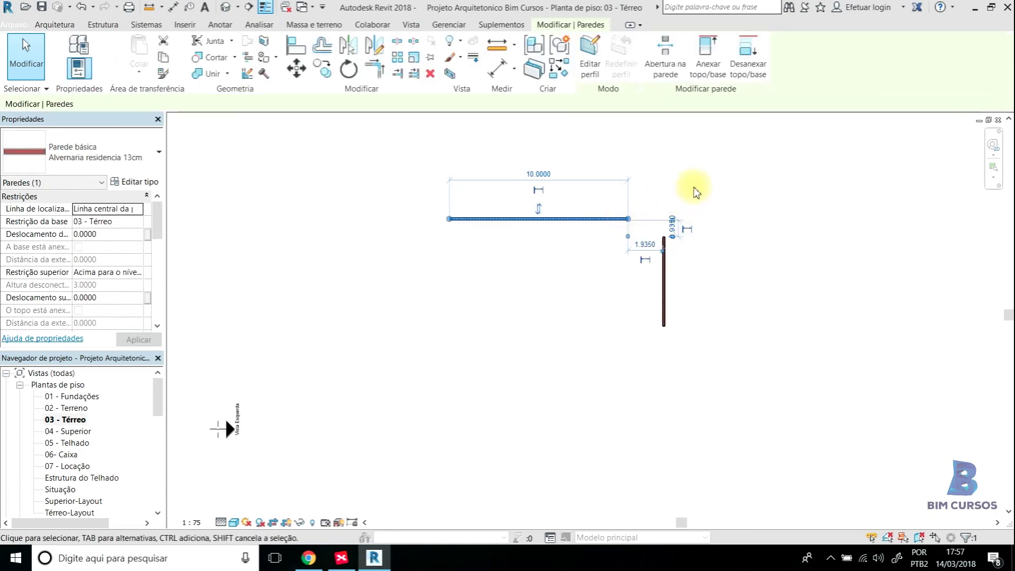
pyautogui.press('Escape')
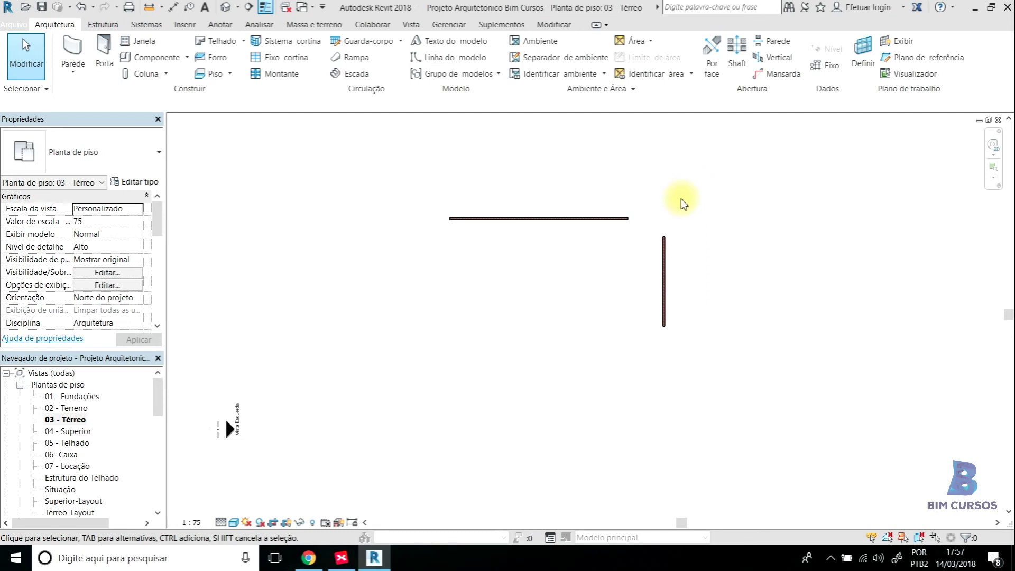